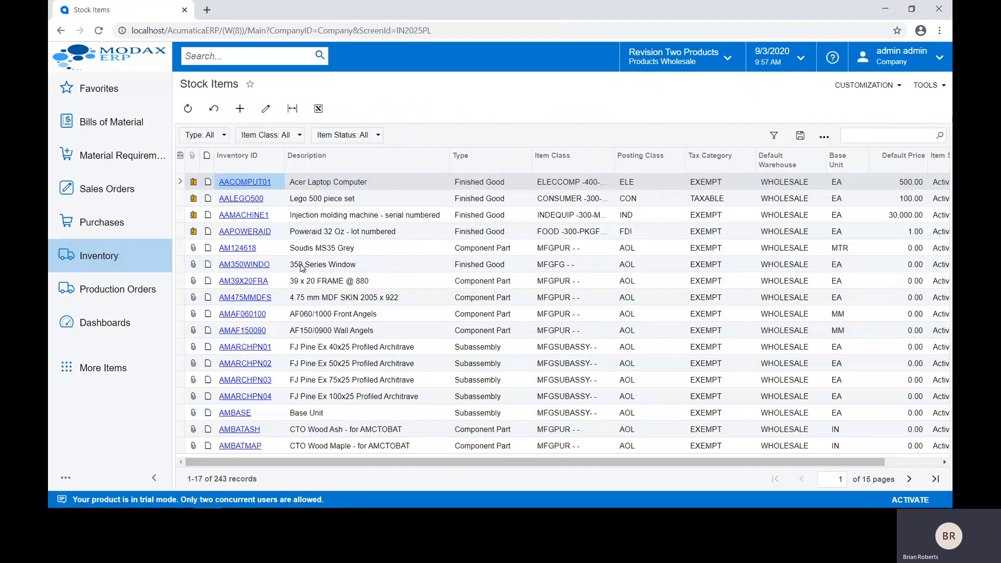
Step: Open stock item AACOMPUT01 and examine its price and cost information, including the default price
{"action": "left_click", "coordinate": [250, 181]}
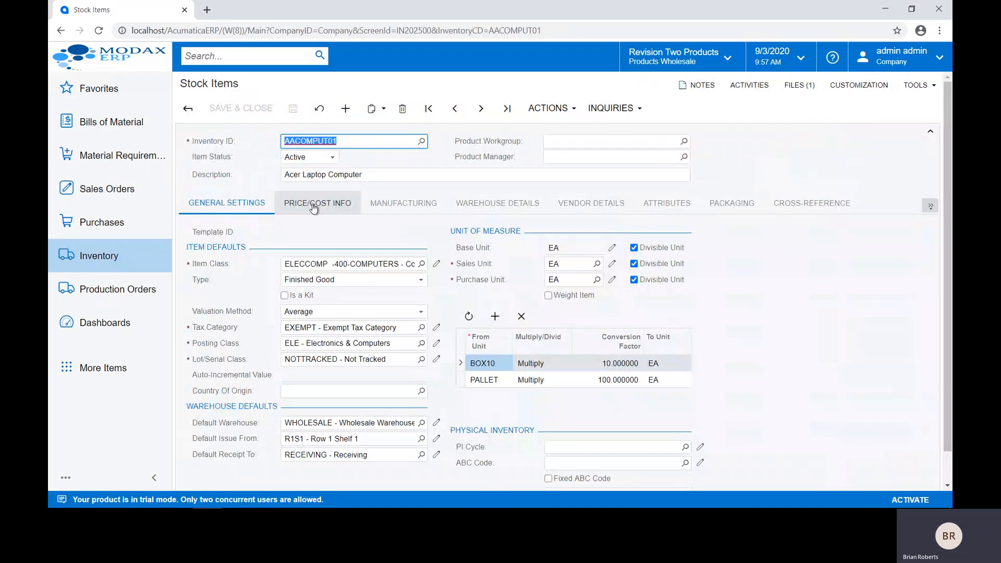
{"action": "left_click", "coordinate": [314, 207]}
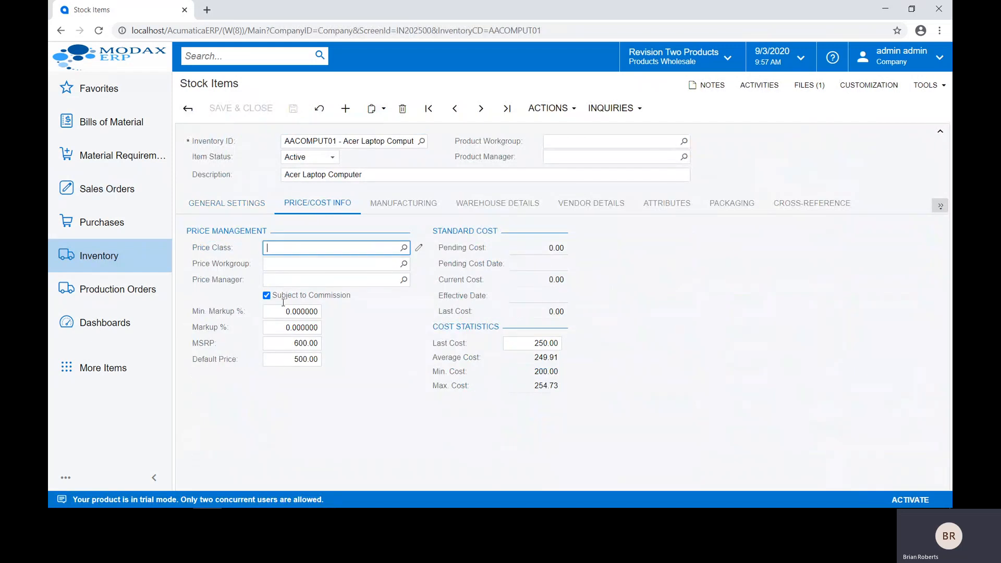
{"action": "left_click", "coordinate": [277, 359]}
Step: Open the Sales Prices screen and restrict the list to the Base price type
{"action": "left_click", "coordinate": [116, 189]}
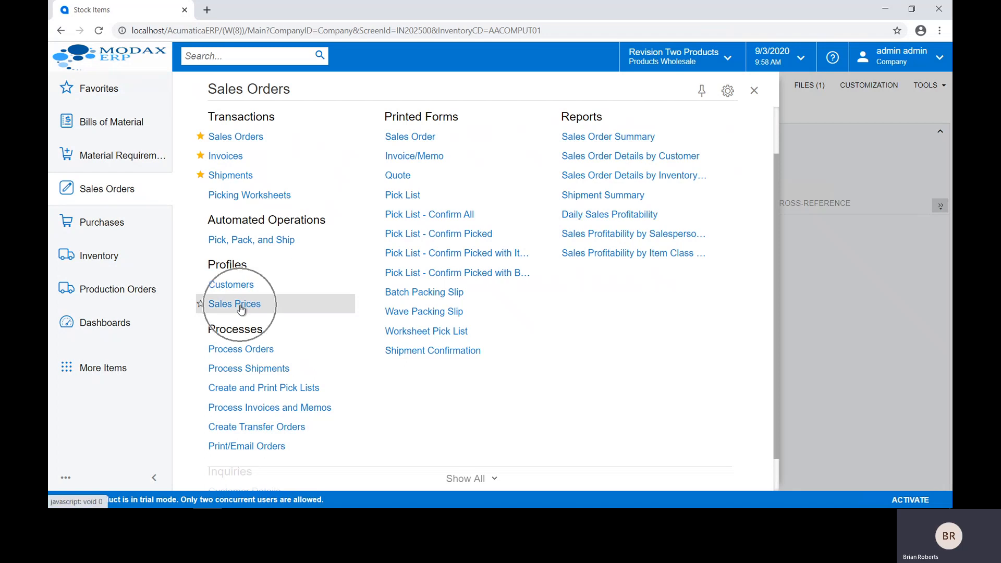
{"action": "left_click", "coordinate": [241, 307]}
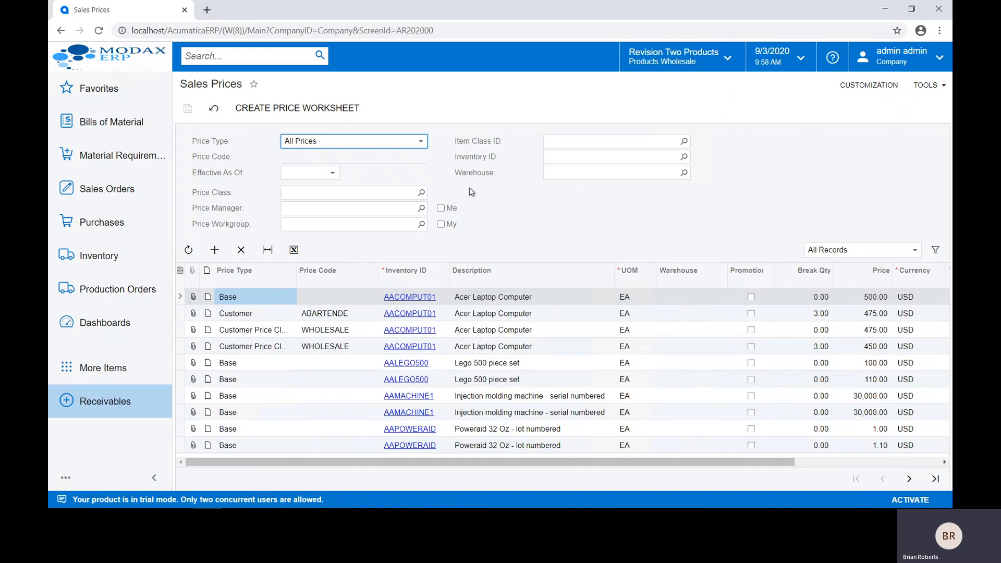
{"action": "left_click", "coordinate": [420, 141]}
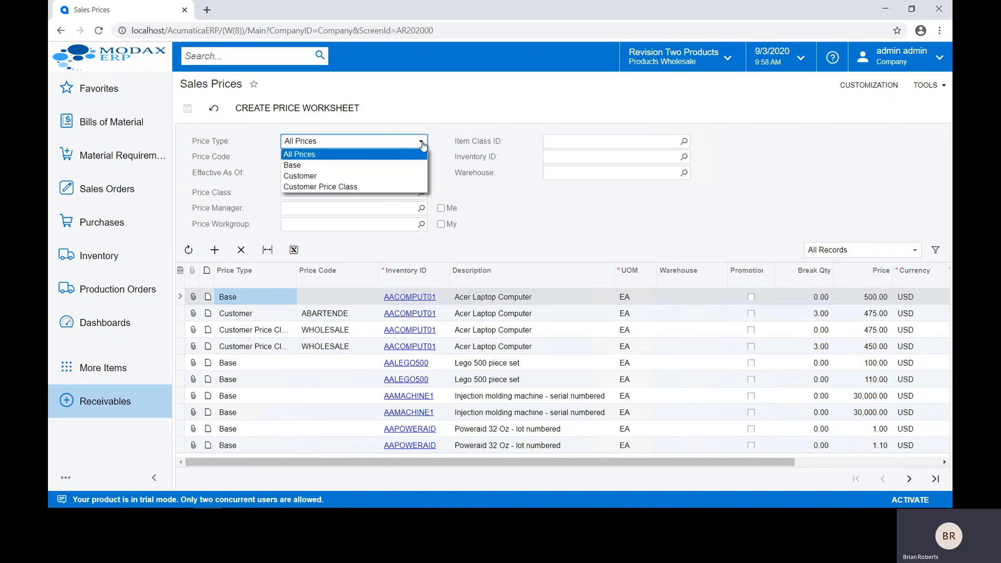
{"action": "left_click", "coordinate": [345, 166]}
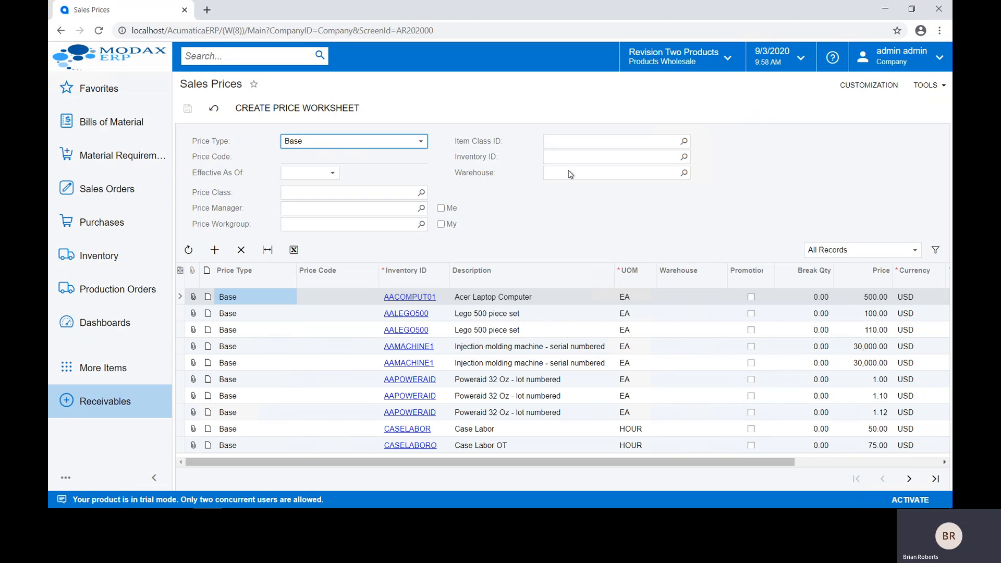
Step: Filter the base prices to inventory item AALEGO500 and review their effective and expiration dates
{"action": "left_click", "coordinate": [574, 157]}
{"action": "type", "text": "lego"}
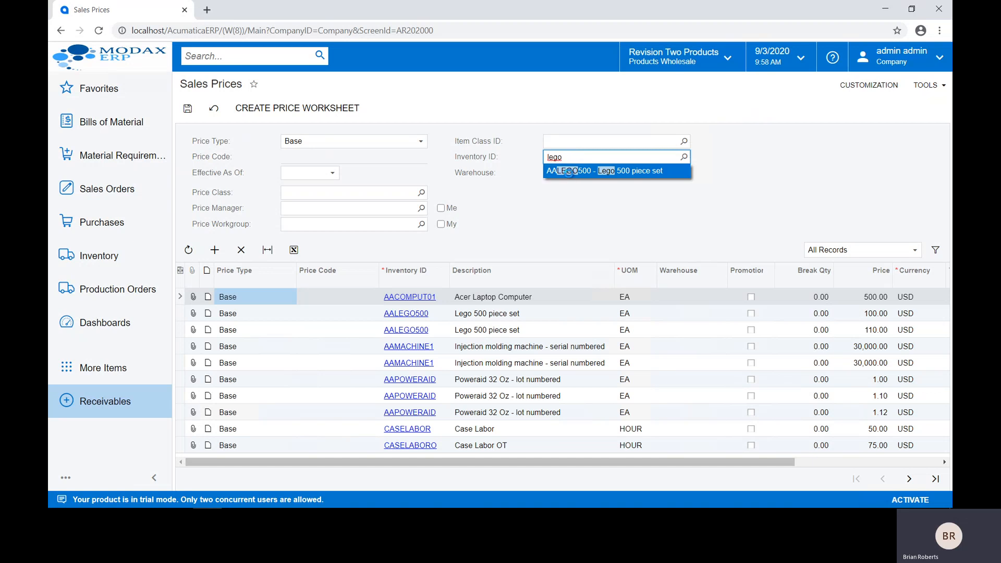
{"action": "left_click", "coordinate": [569, 171]}
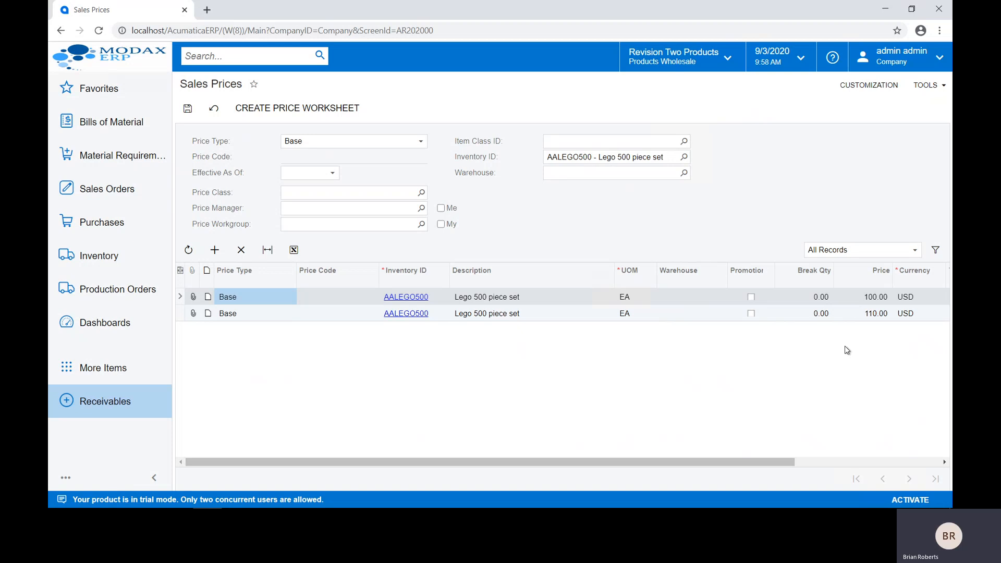
{"action": "left_click_drag", "start_coordinate": [782, 462], "coordinate": [927, 462]}
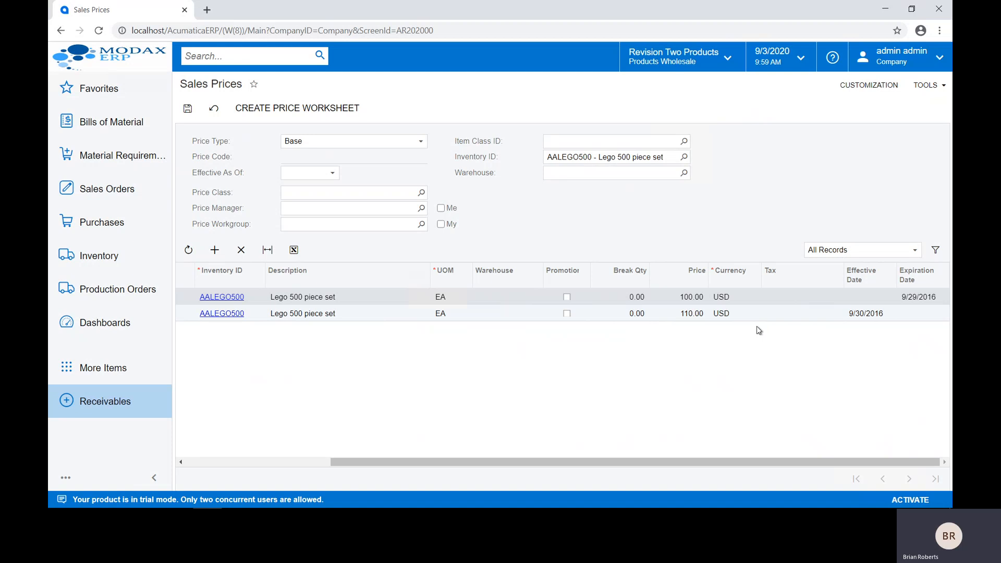
Step: Add a base price line of 120.00 for AALEGO500 effective 9/3/2020 and try to save it
{"action": "left_click", "coordinate": [209, 252]}
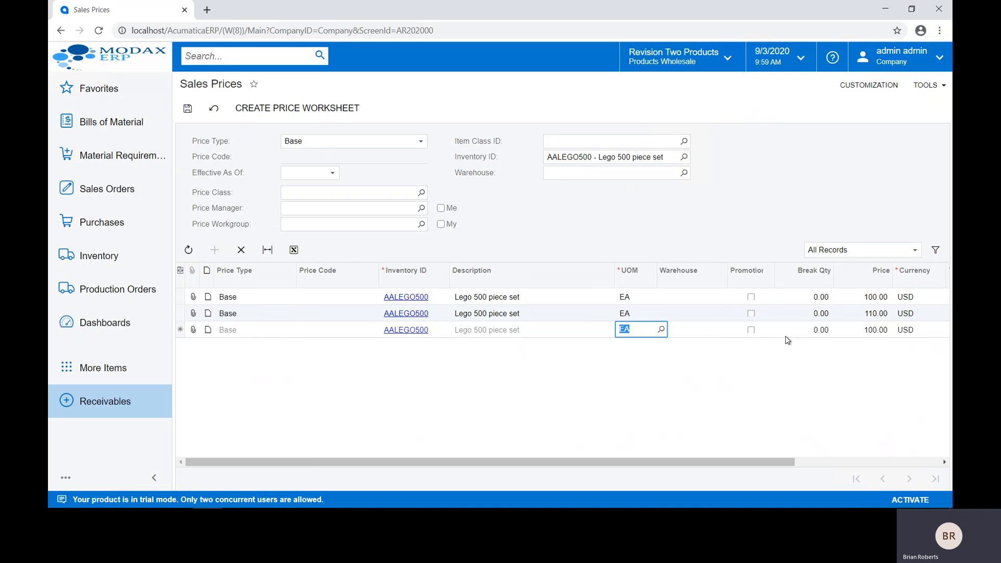
{"action": "left_click", "coordinate": [856, 331]}
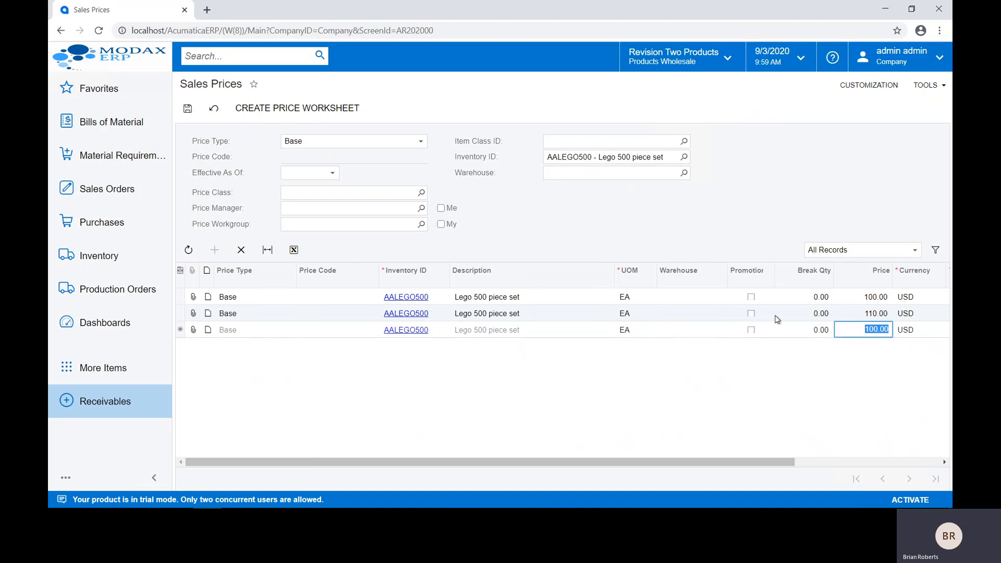
{"action": "type", "text": "120"}
{"action": "key", "text": "Tab"}
{"action": "key", "text": "Tab"}
{"action": "key", "text": "Tab"}
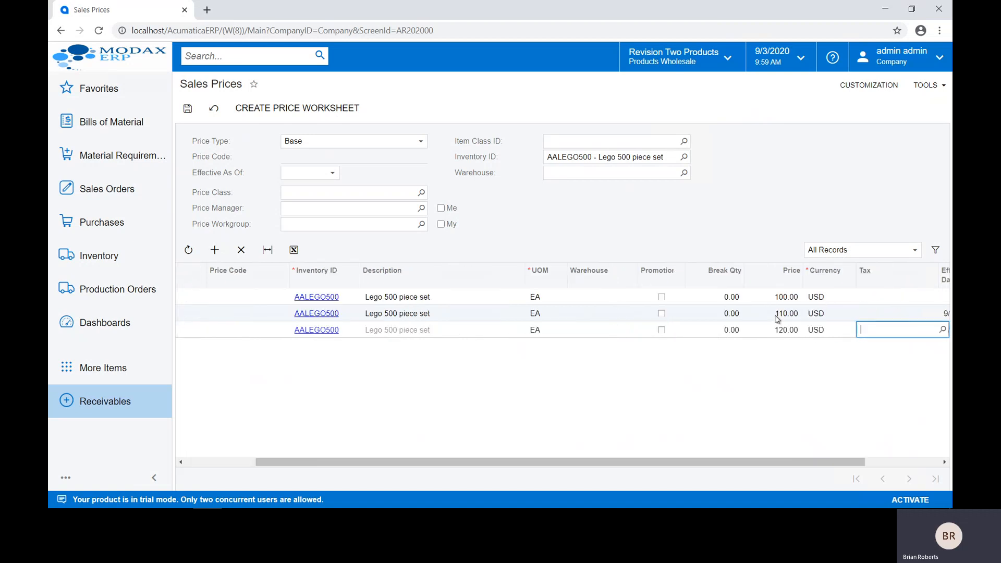
{"action": "left_click_drag", "start_coordinate": [895, 462], "coordinate": [927, 462]}
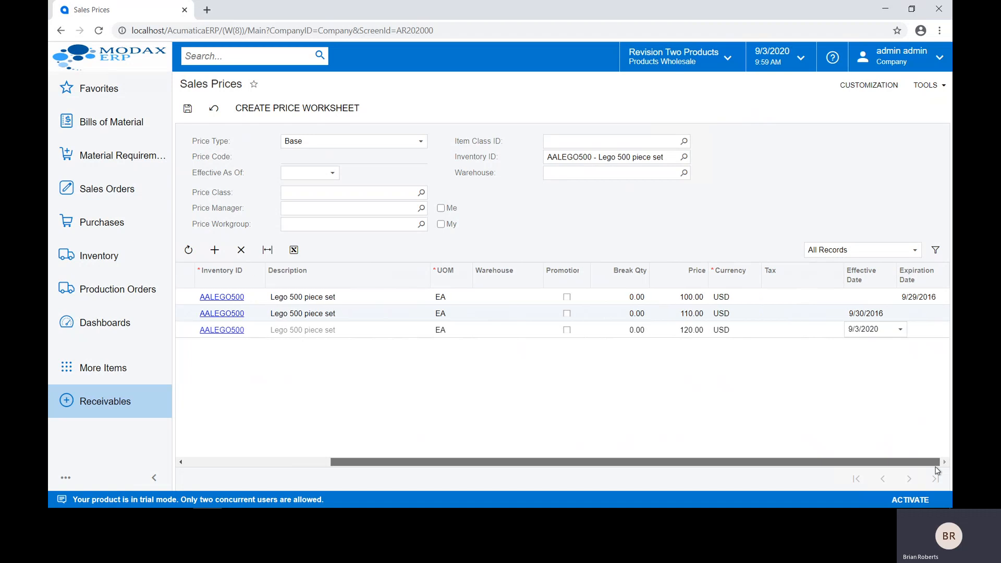
{"action": "left_click", "coordinate": [900, 330]}
{"action": "left_click", "coordinate": [902, 331]}
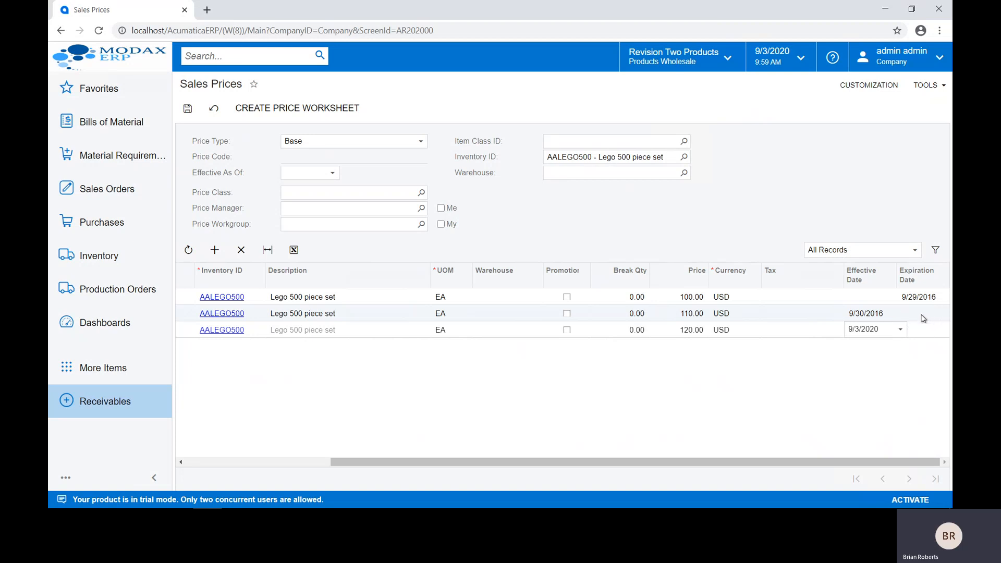
{"action": "left_click", "coordinate": [189, 113]}
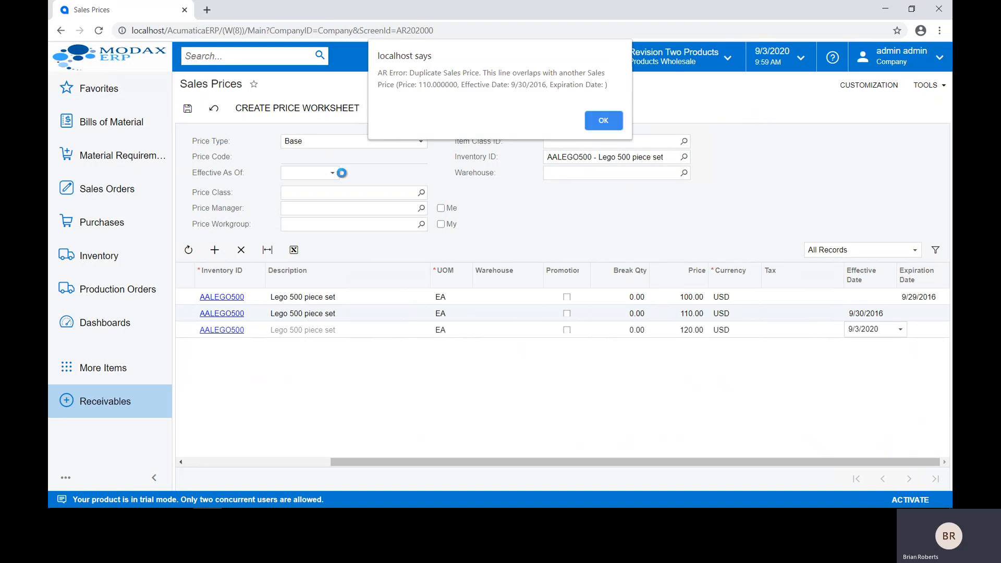
{"action": "left_click", "coordinate": [604, 122]}
Step: Set the expiration date of the 110.00 price line to 9/2/2020 and save the sales prices
{"action": "left_click", "coordinate": [918, 318]}
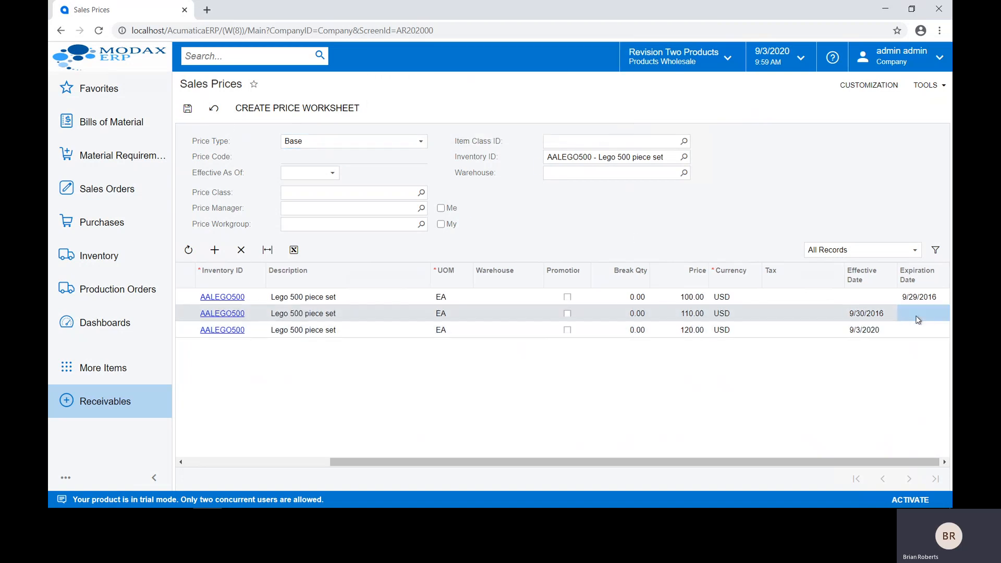
{"action": "left_click", "coordinate": [919, 319]}
{"action": "left_click", "coordinate": [943, 313]}
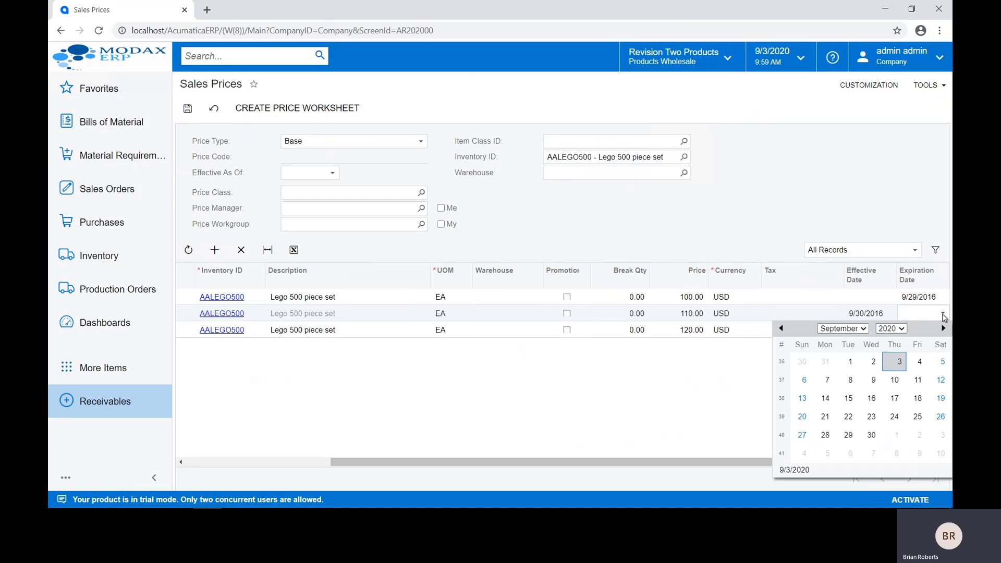
{"action": "left_click", "coordinate": [874, 362]}
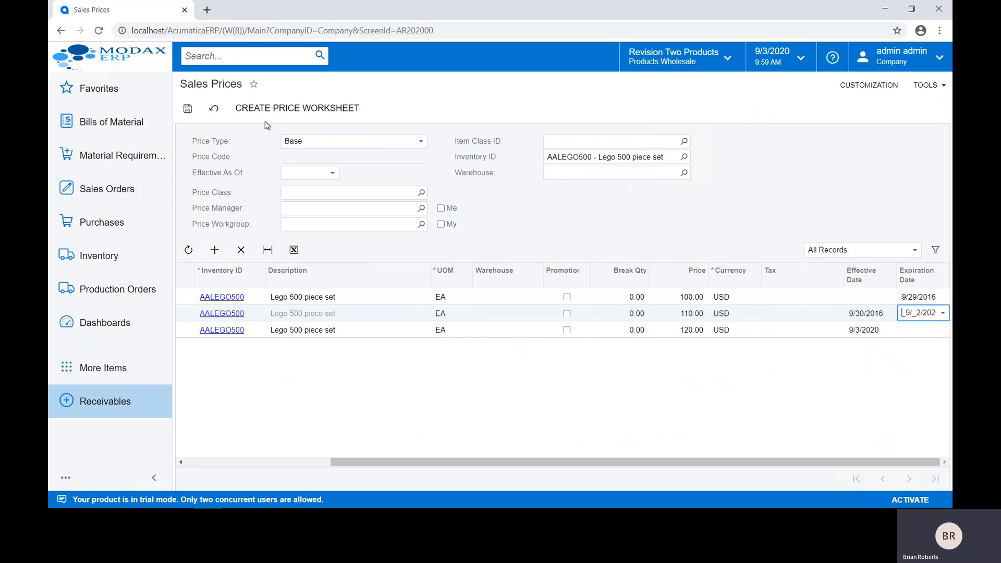
{"action": "left_click", "coordinate": [188, 108]}
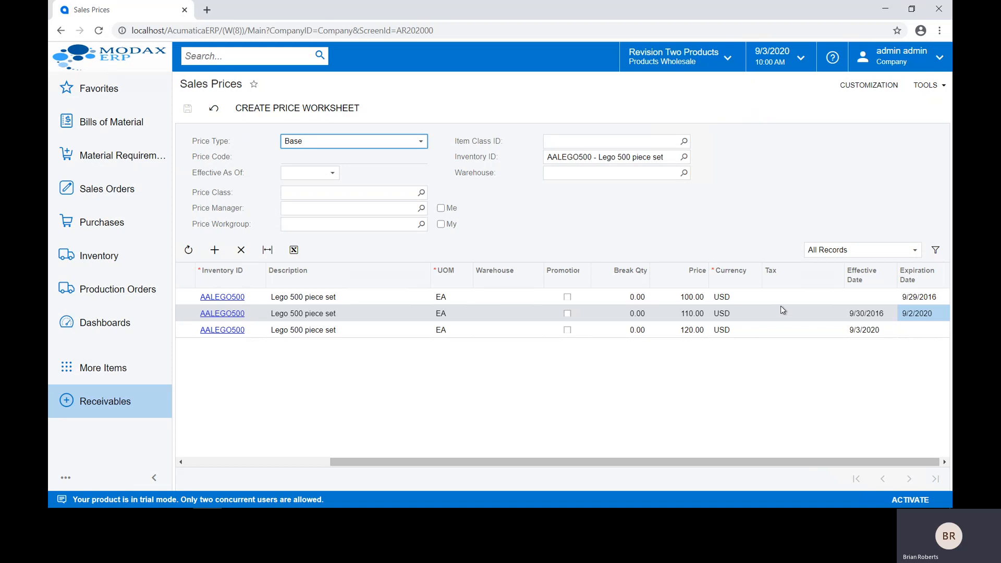
Step: Add another AALEGO500 base price line with a price of 98.00 and mark it as promotional
{"action": "left_click", "coordinate": [579, 281]}
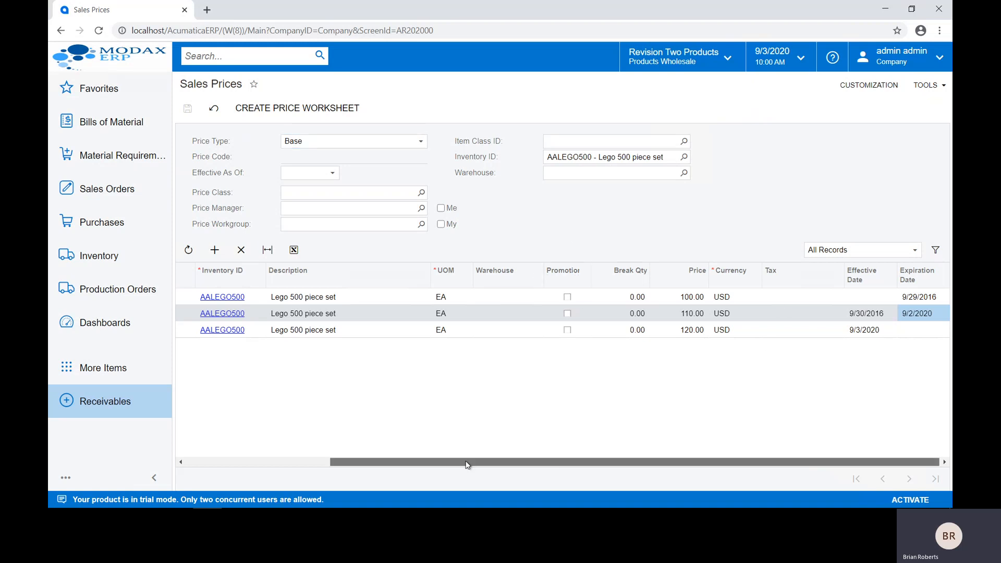
{"action": "left_click_drag", "start_coordinate": [556, 459], "coordinate": [358, 462]}
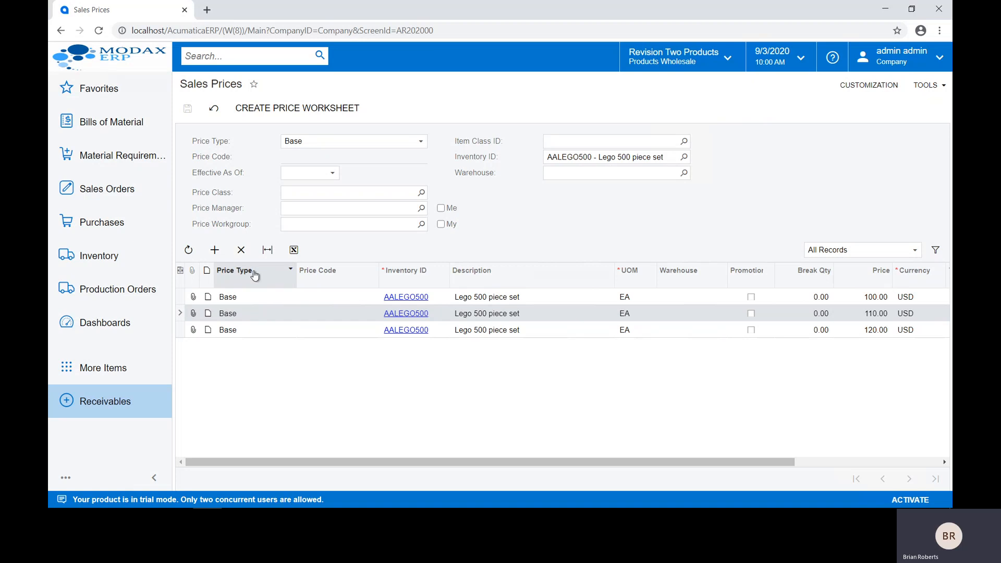
{"action": "left_click", "coordinate": [214, 249]}
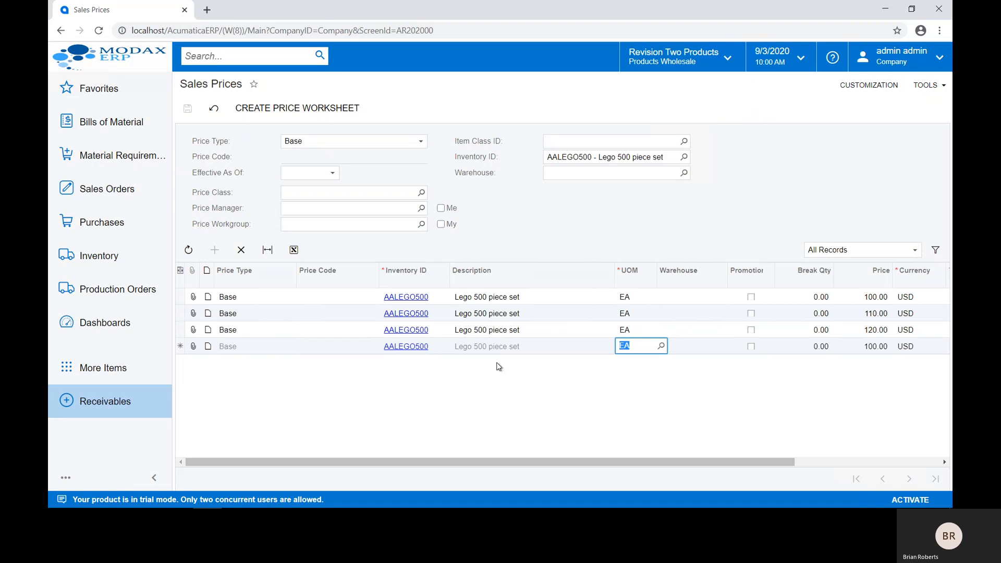
{"action": "left_click_drag", "start_coordinate": [548, 461], "coordinate": [719, 436]}
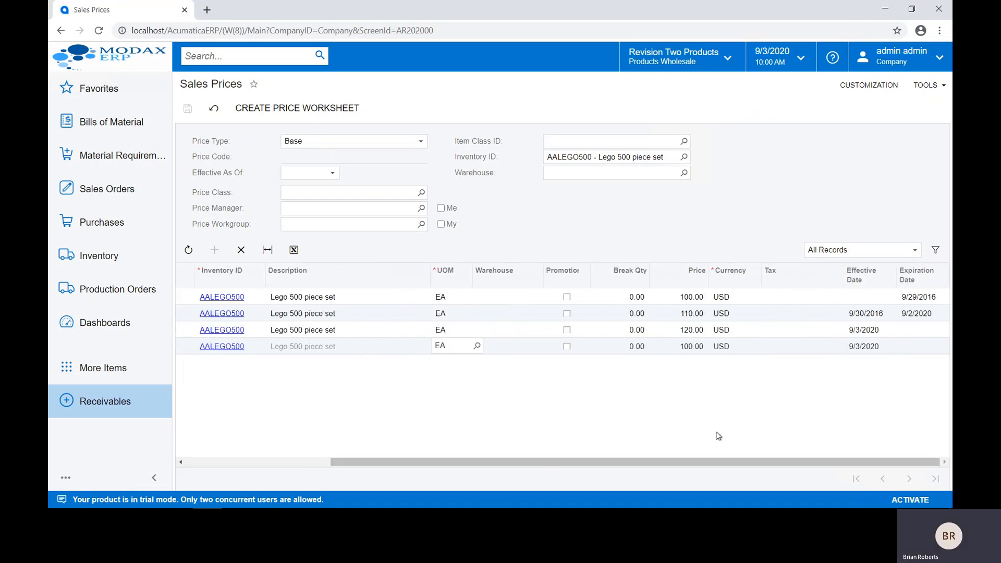
{"action": "left_click", "coordinate": [677, 352]}
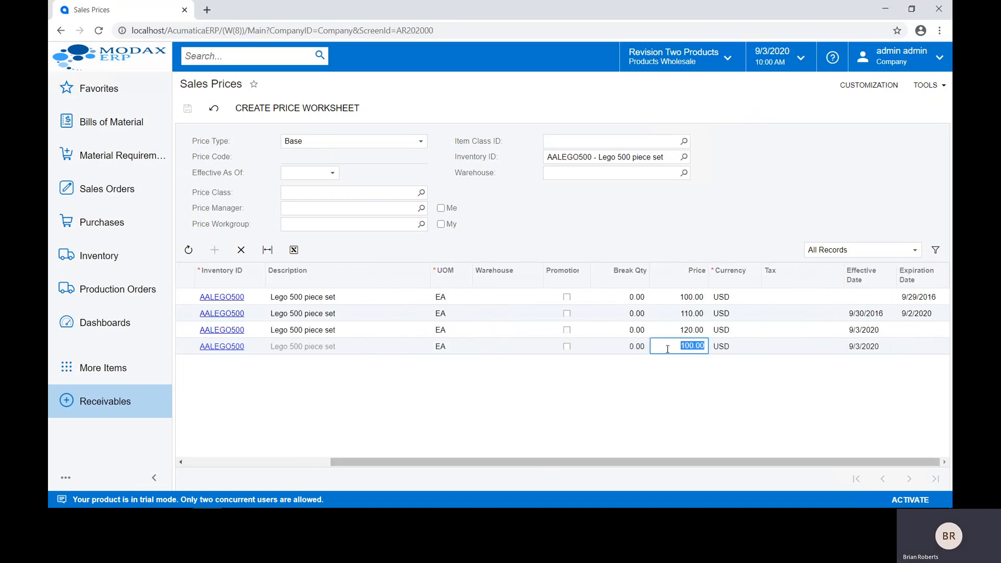
{"action": "type", "text": "98"}
{"action": "key", "text": "Tab"}
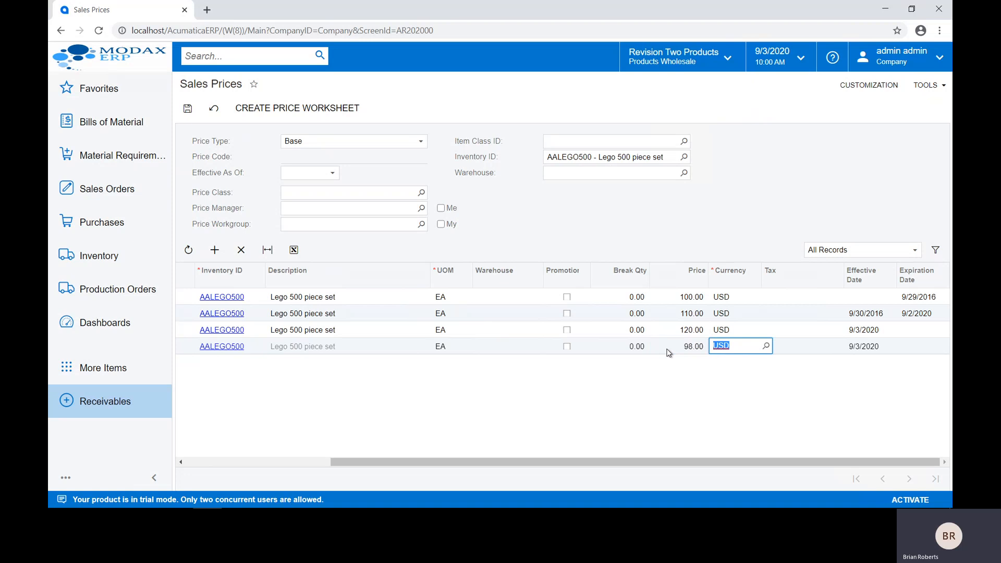
{"action": "left_click", "coordinate": [889, 349]}
{"action": "left_click", "coordinate": [567, 347]}
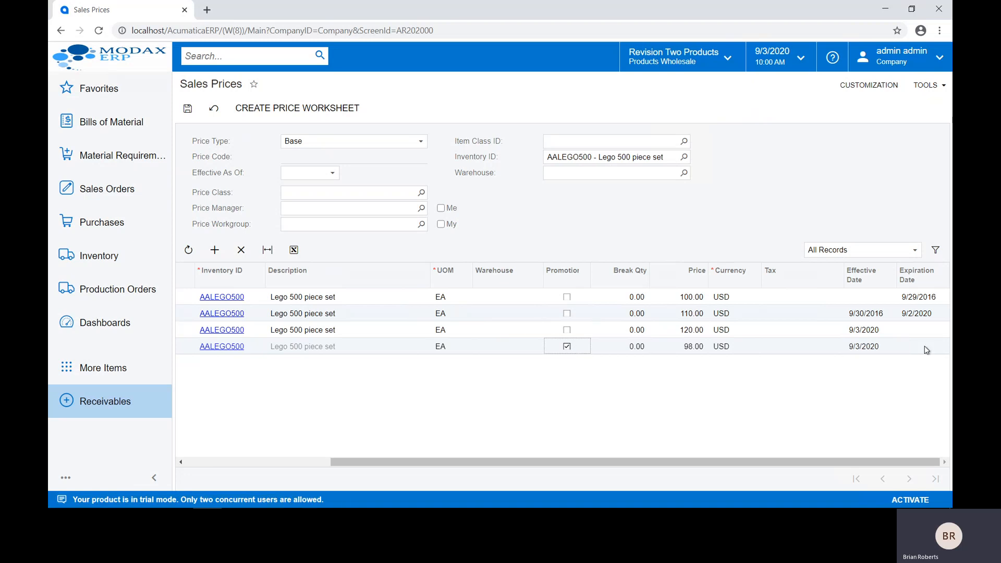
Step: Set the promotional line's effective date to 10/1/2020 and expiration date to 10/31/2020, and save the prices
{"action": "left_click", "coordinate": [890, 348]}
{"action": "left_click", "coordinate": [901, 346]}
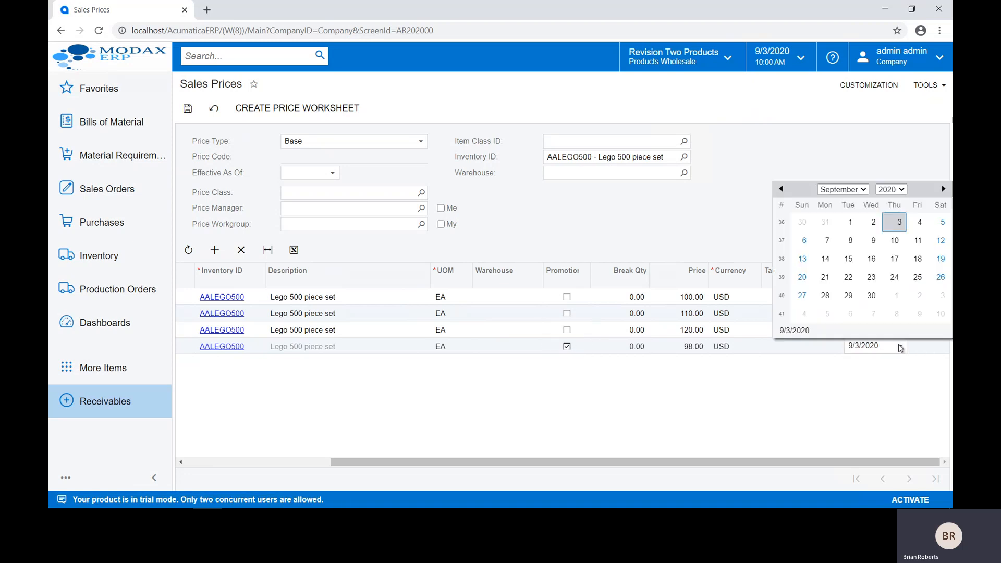
{"action": "left_click", "coordinate": [895, 294]}
{"action": "left_click", "coordinate": [932, 347]}
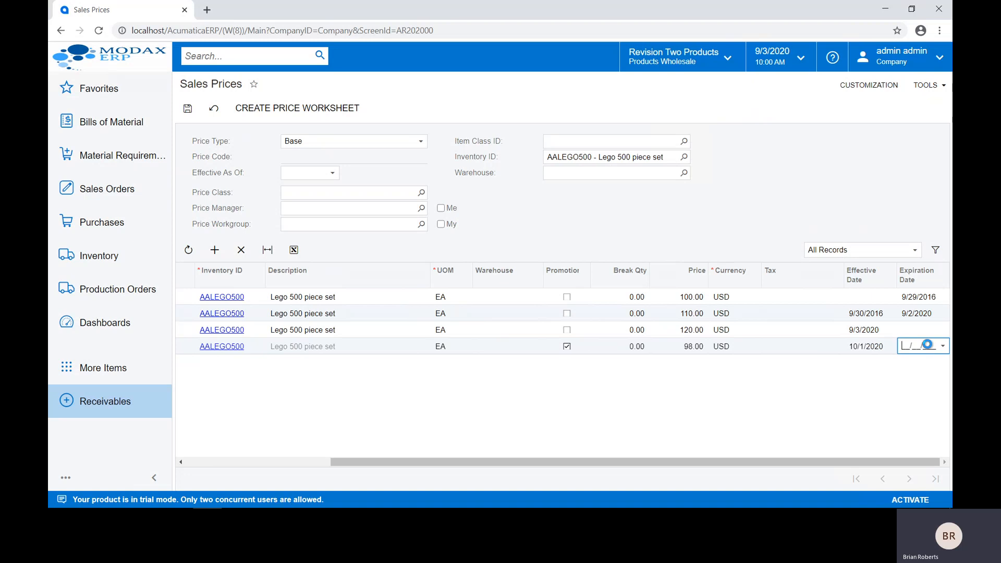
{"action": "left_click", "coordinate": [944, 348]}
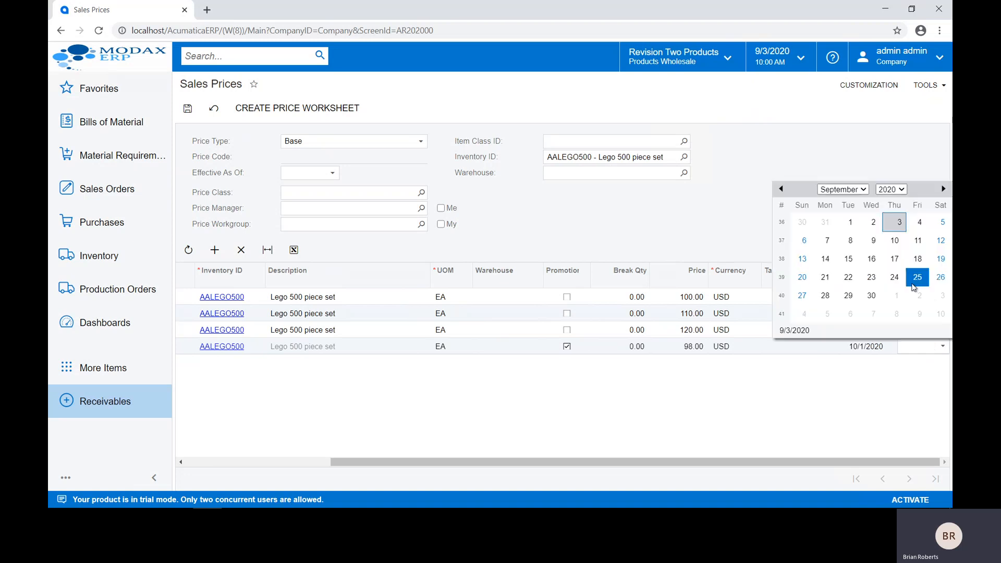
{"action": "left_click", "coordinate": [943, 190]}
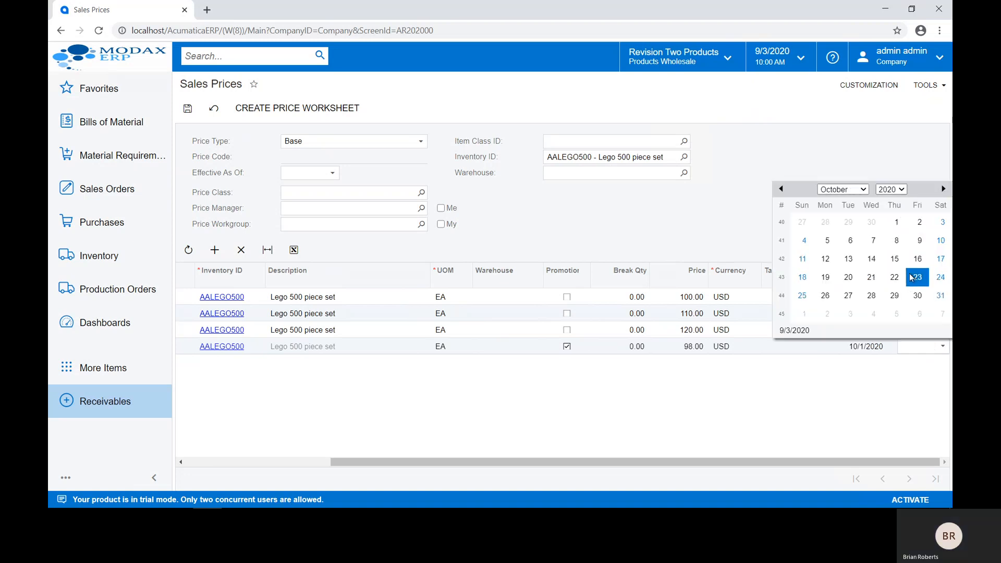
{"action": "left_click", "coordinate": [941, 295]}
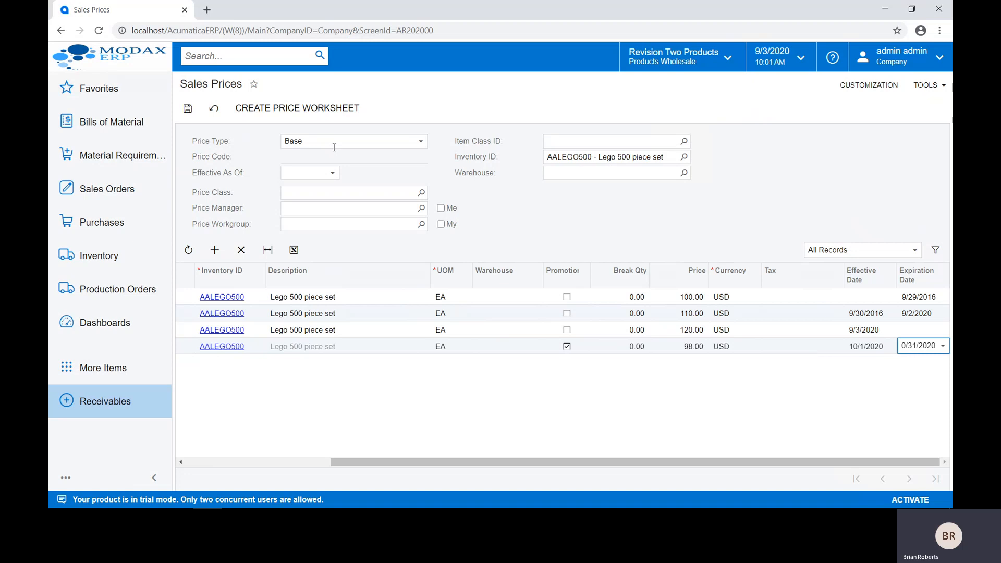
{"action": "left_click", "coordinate": [189, 109]}
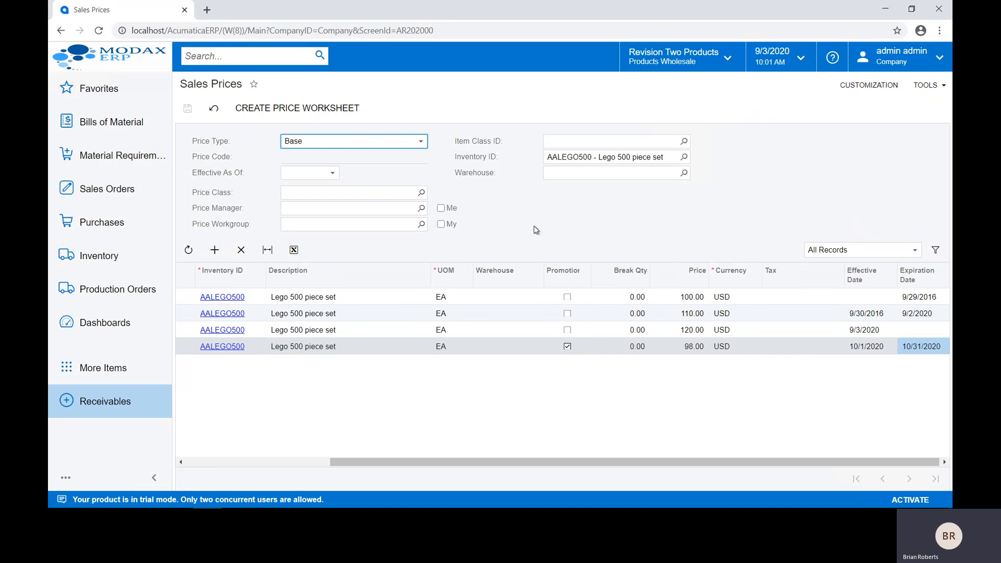
Step: Filter the sales prices to the Customer price type and clear the Inventory ID filter
{"action": "left_click", "coordinate": [420, 141]}
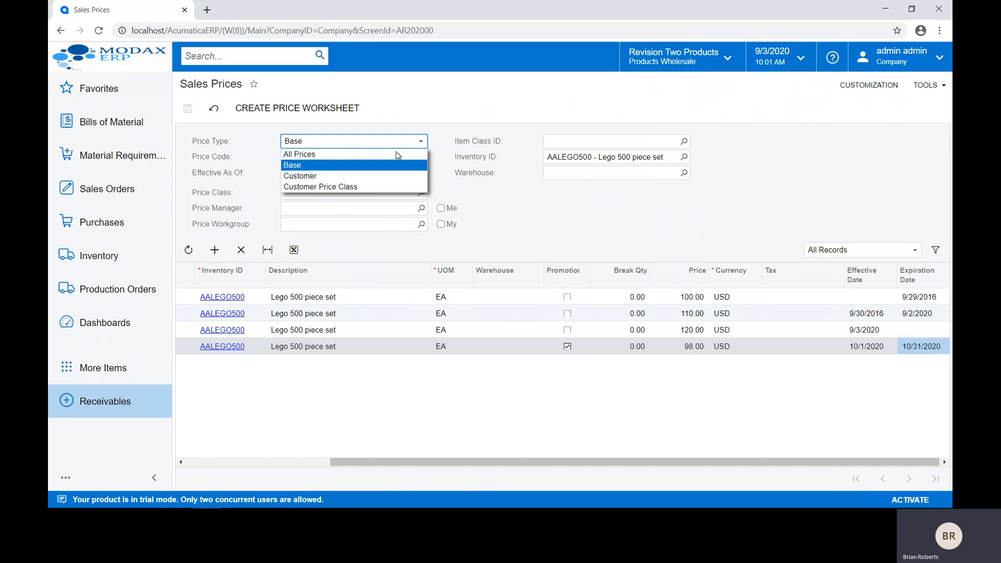
{"action": "left_click", "coordinate": [356, 177]}
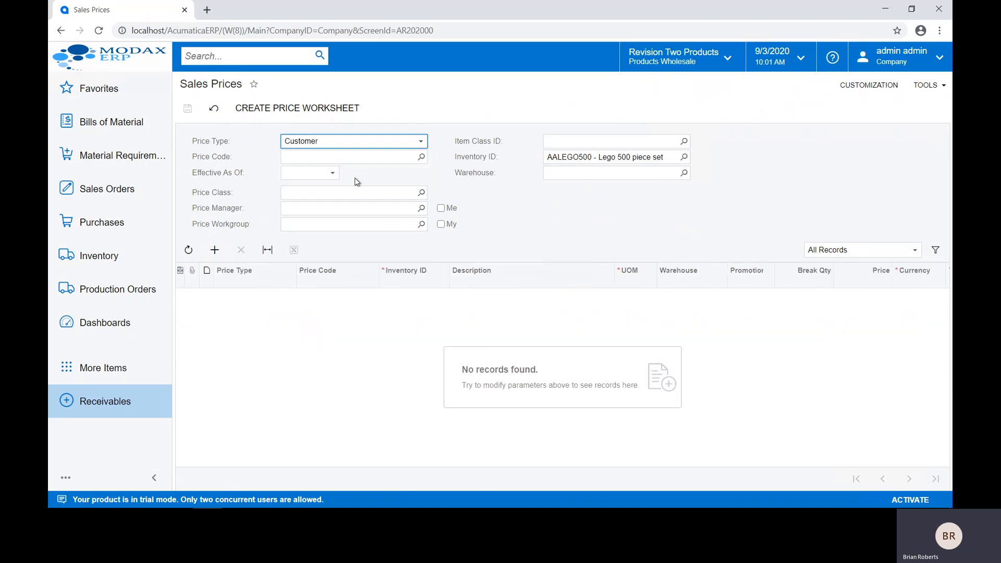
{"action": "left_click", "coordinate": [663, 155]}
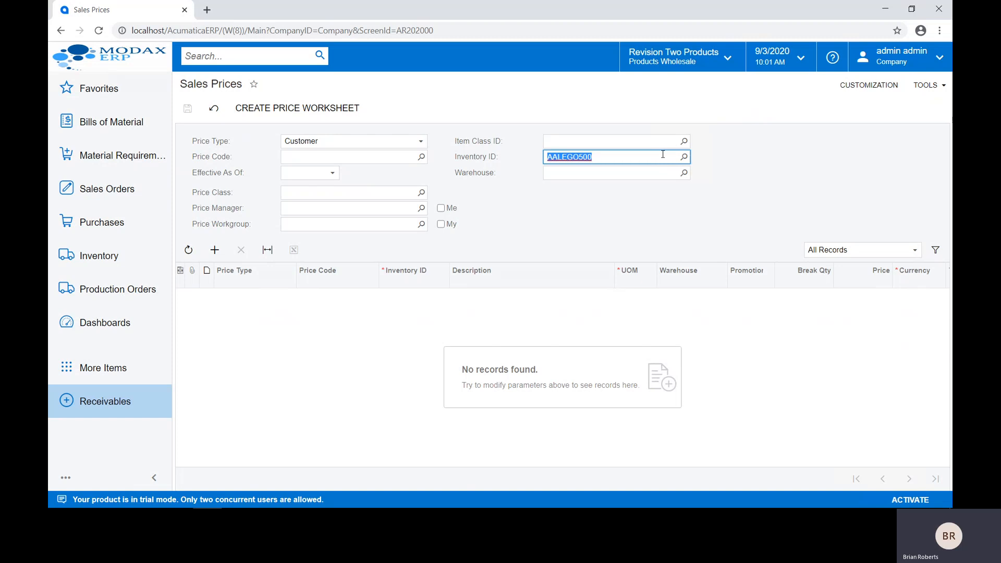
{"action": "key", "text": "BackSpace"}
{"action": "key", "text": "Tab"}
{"action": "left_click_drag", "start_coordinate": [350, 464], "coordinate": [308, 464]}
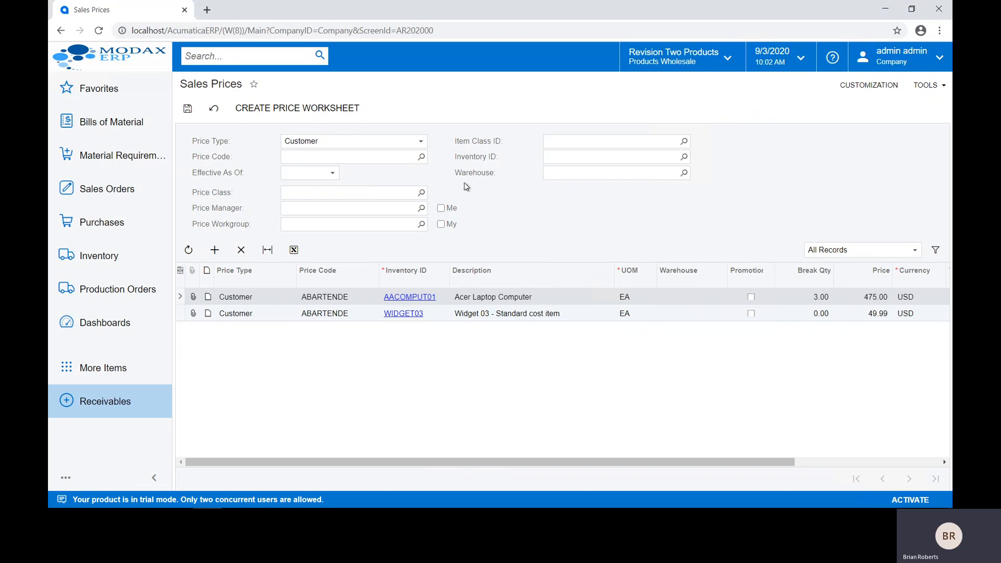
Step: Switch the price type to Customer Price Class and review the available price codes without choosing one
{"action": "left_click", "coordinate": [421, 142]}
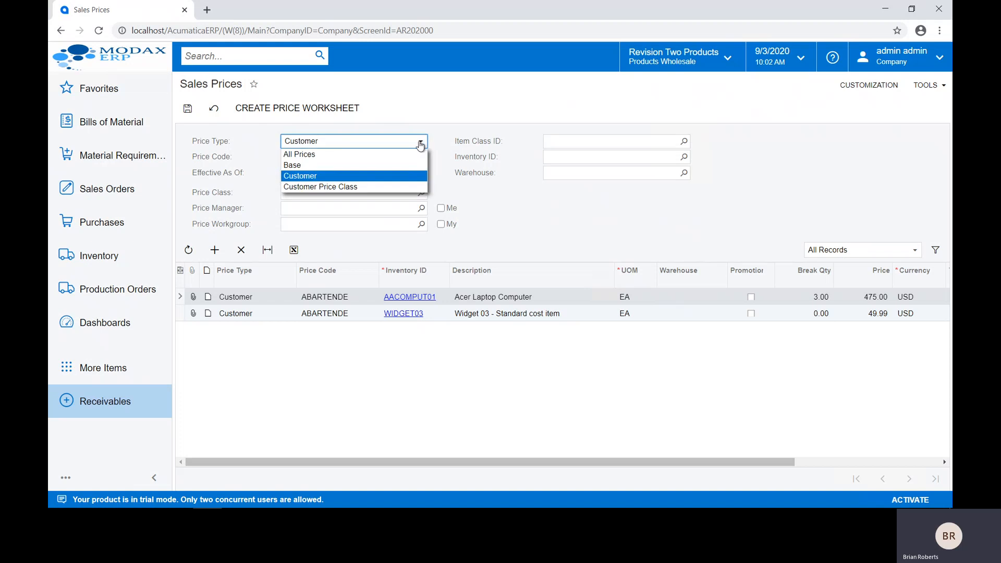
{"action": "left_click", "coordinate": [345, 188]}
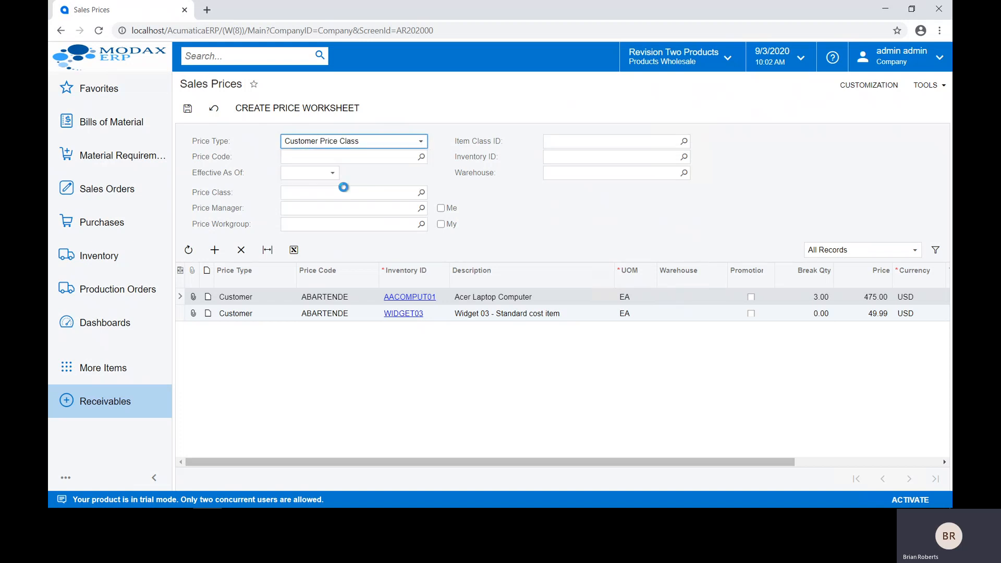
{"action": "left_click", "coordinate": [422, 158]}
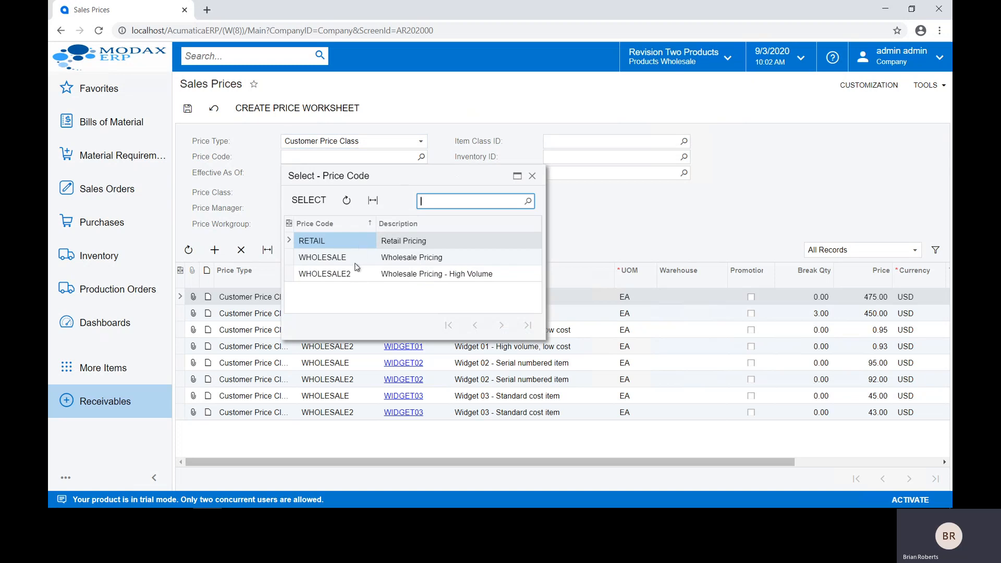
{"action": "left_click", "coordinate": [533, 175]}
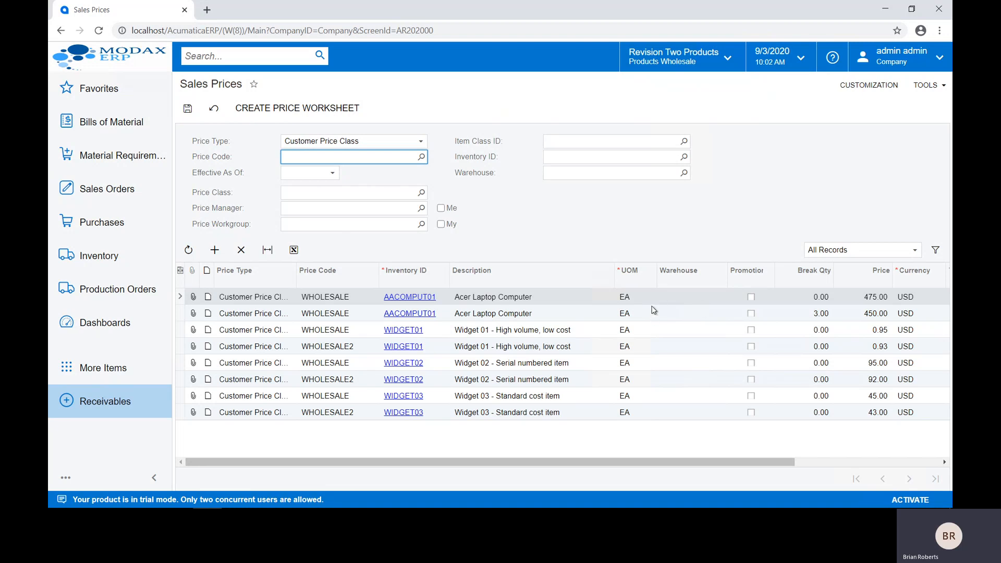
Step: Review the break quantities, dates and available tax IDs for the AACOMPUT01 customer price class lines
{"action": "left_click", "coordinate": [635, 297]}
{"action": "left_click", "coordinate": [815, 462]}
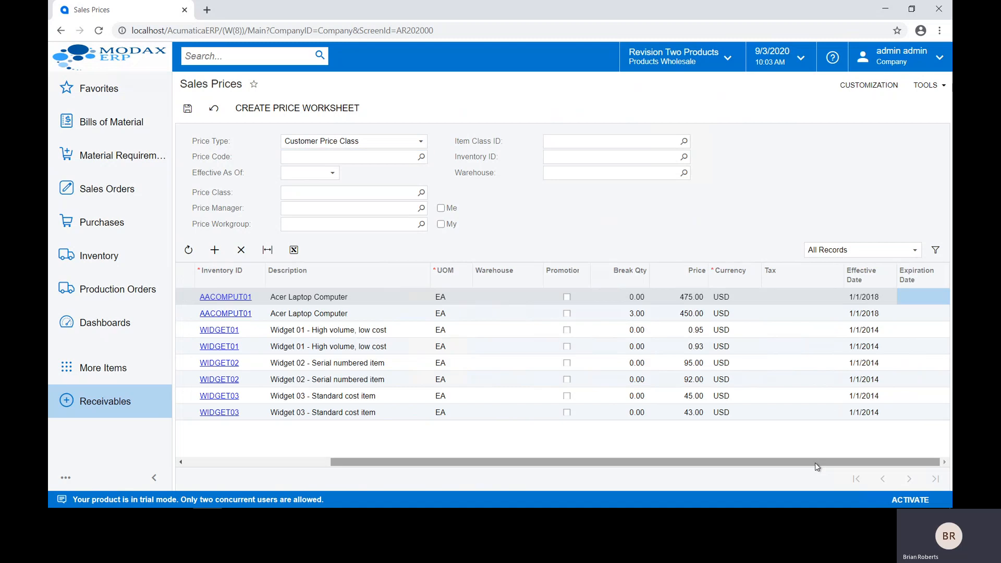
{"action": "left_click", "coordinate": [793, 300]}
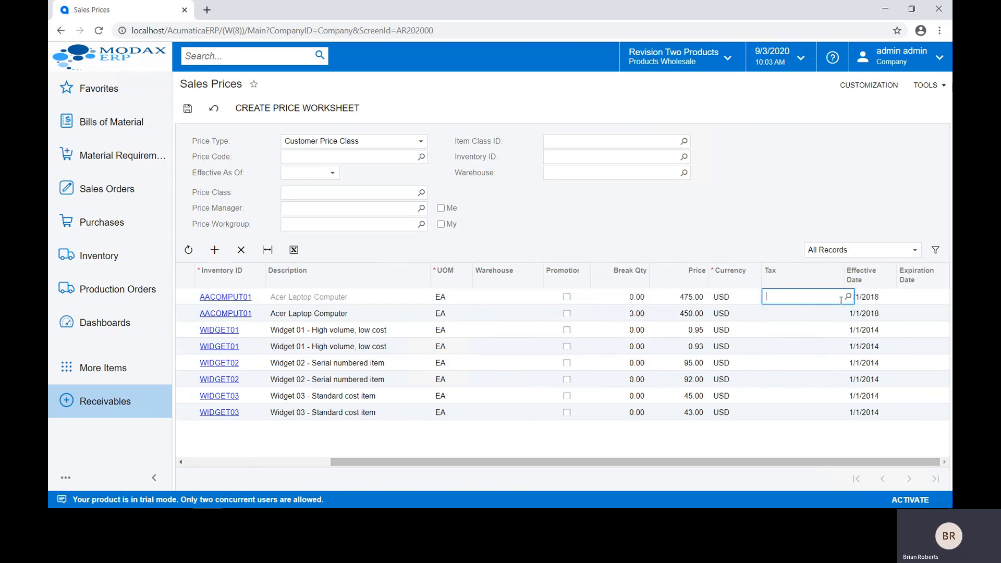
{"action": "left_click", "coordinate": [848, 296]}
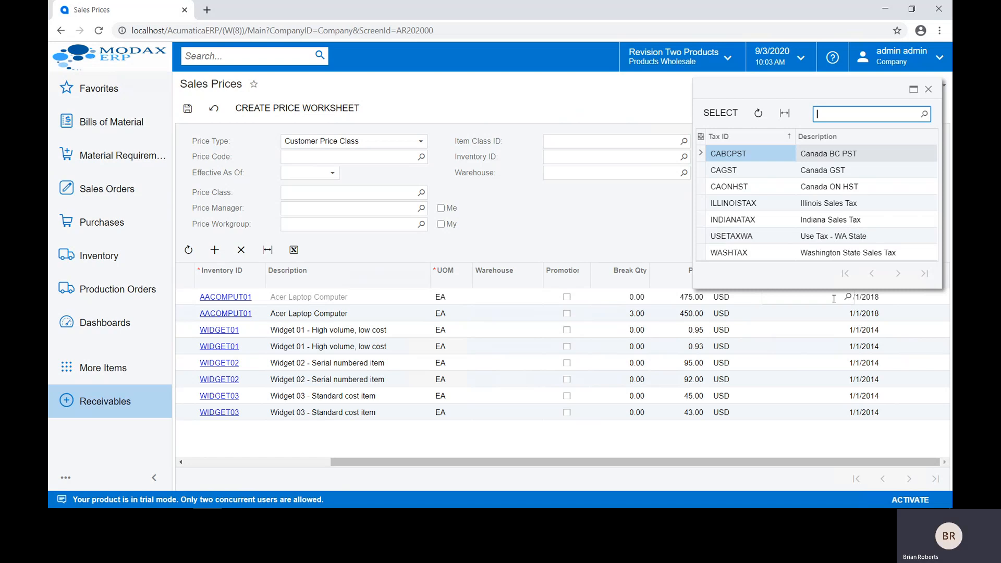
{"action": "left_click", "coordinate": [817, 314]}
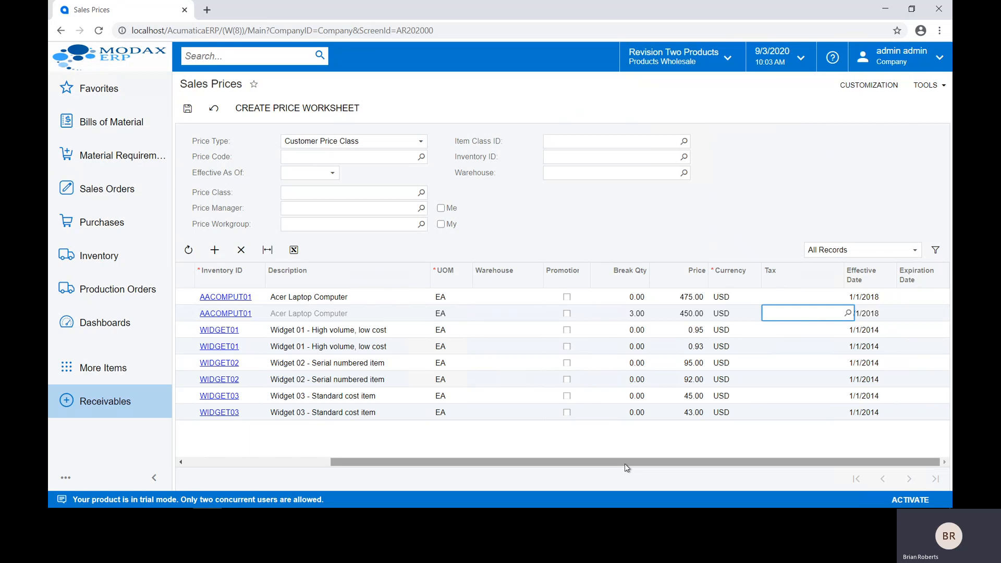
{"action": "left_click_drag", "start_coordinate": [625, 464], "coordinate": [445, 464]}
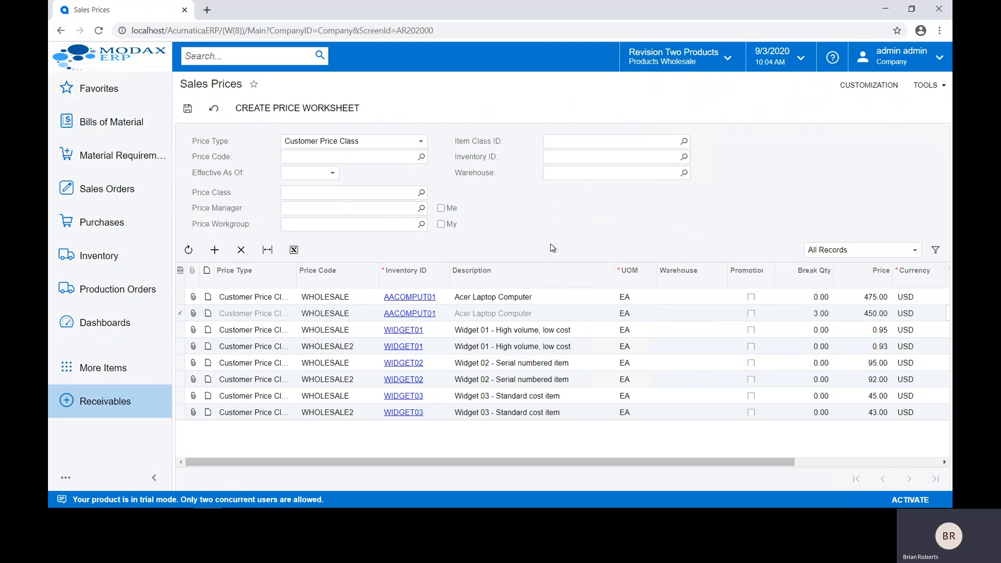
Step: Filter the sales prices to the Base price type, effective as of 9/3/2020
{"action": "left_click", "coordinate": [421, 142]}
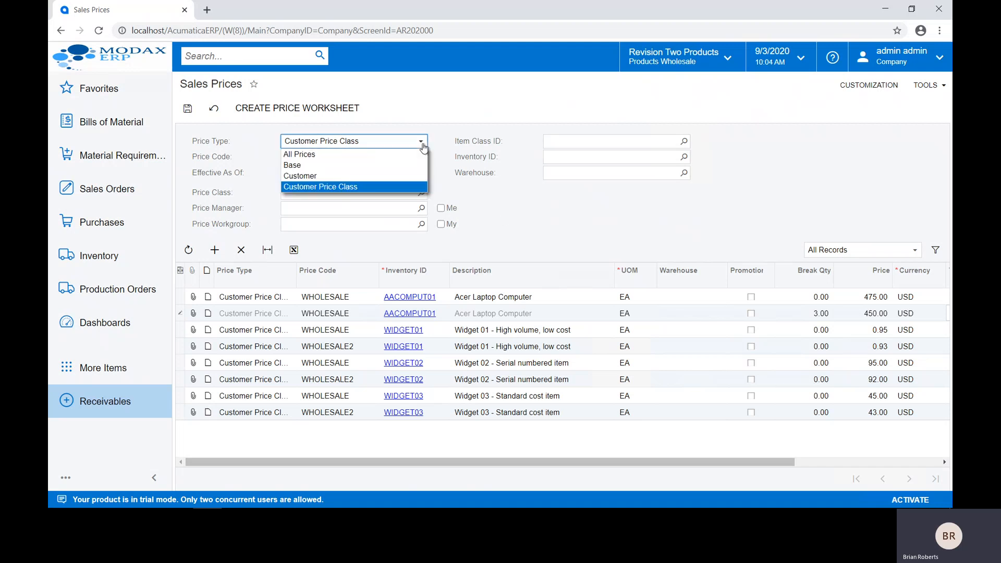
{"action": "left_click", "coordinate": [357, 166]}
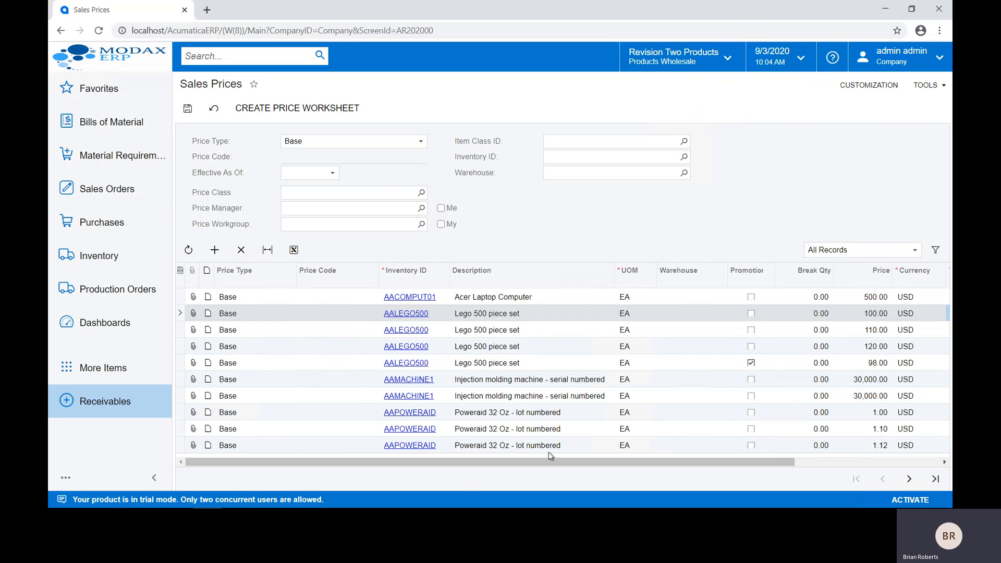
{"action": "left_click_drag", "start_coordinate": [549, 461], "coordinate": [708, 465]}
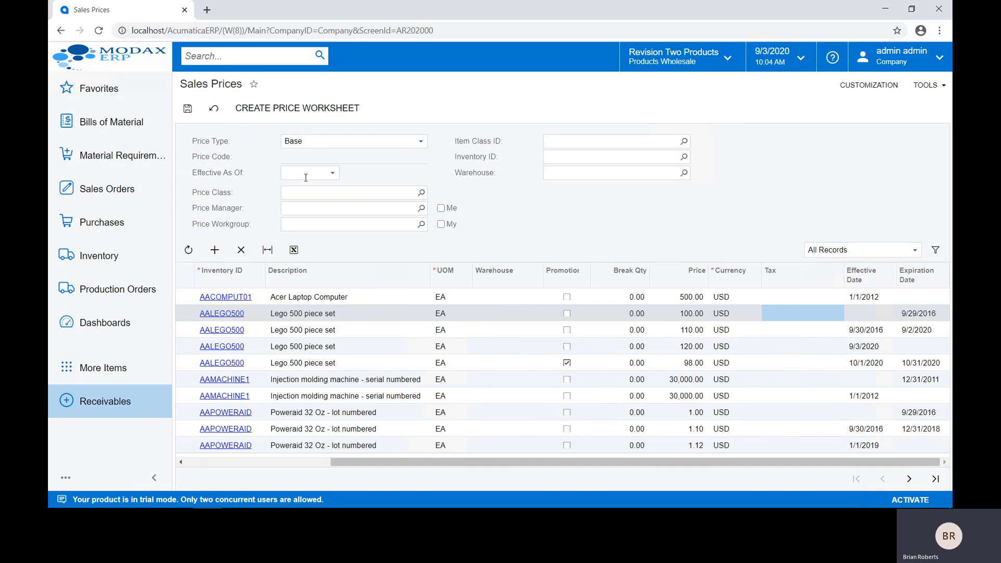
{"action": "left_click", "coordinate": [306, 178]}
{"action": "left_click", "coordinate": [333, 174]}
{"action": "left_click", "coordinate": [405, 222]}
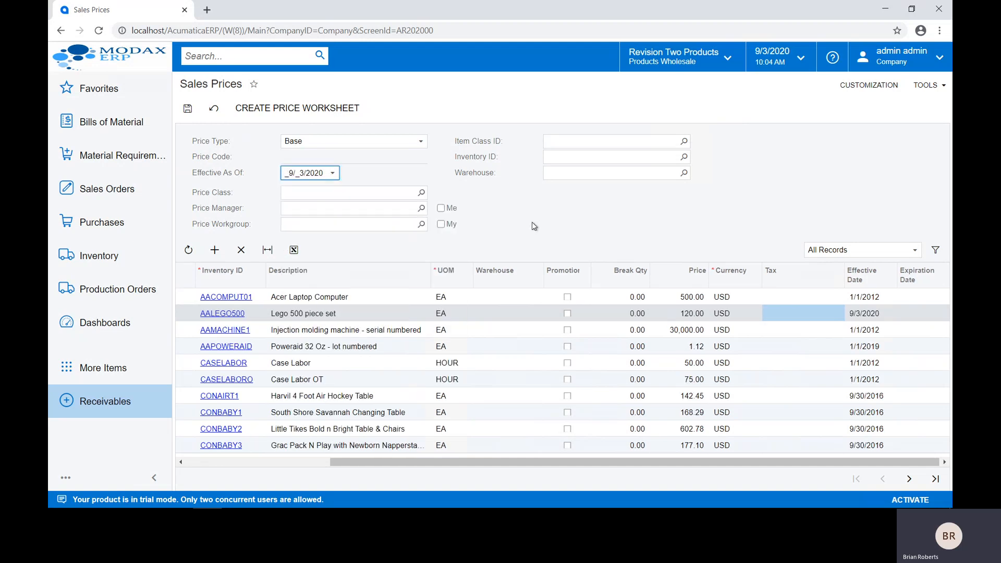
{"action": "left_click", "coordinate": [532, 223]}
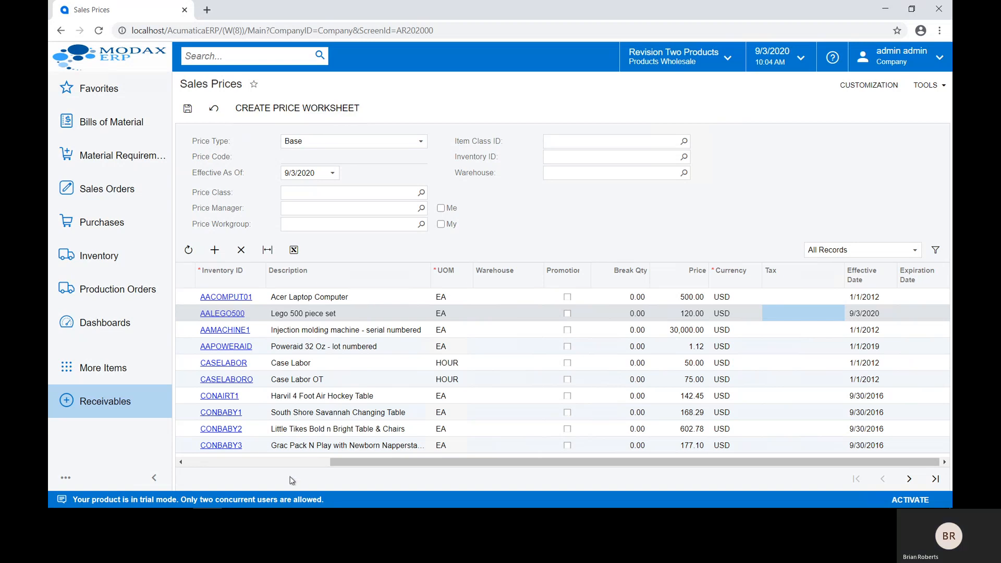
Step: Create a sales price worksheet from the filtered base prices and inspect its pending price column
{"action": "left_click", "coordinate": [280, 462]}
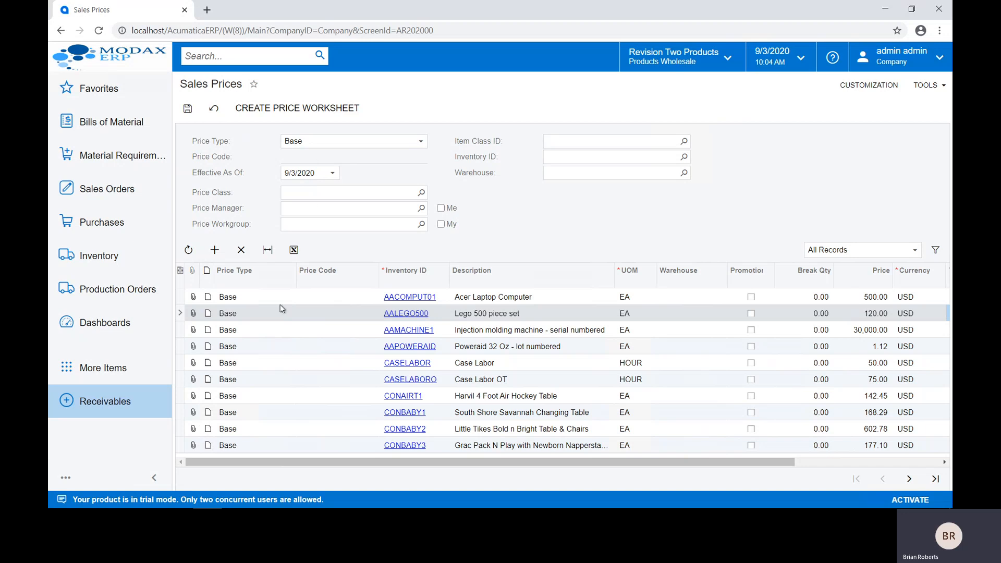
{"action": "left_click", "coordinate": [294, 116]}
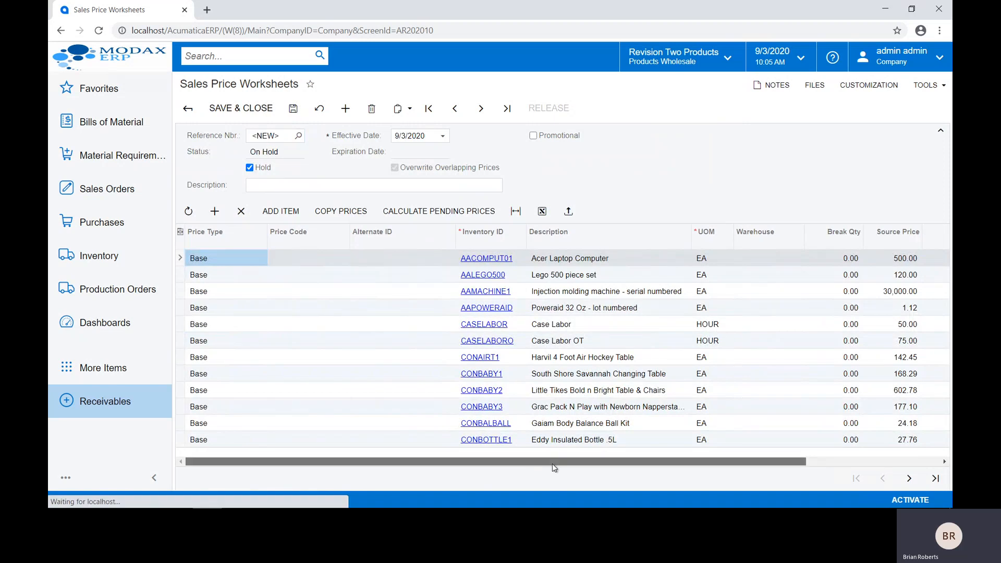
{"action": "left_click_drag", "start_coordinate": [552, 463], "coordinate": [722, 468]}
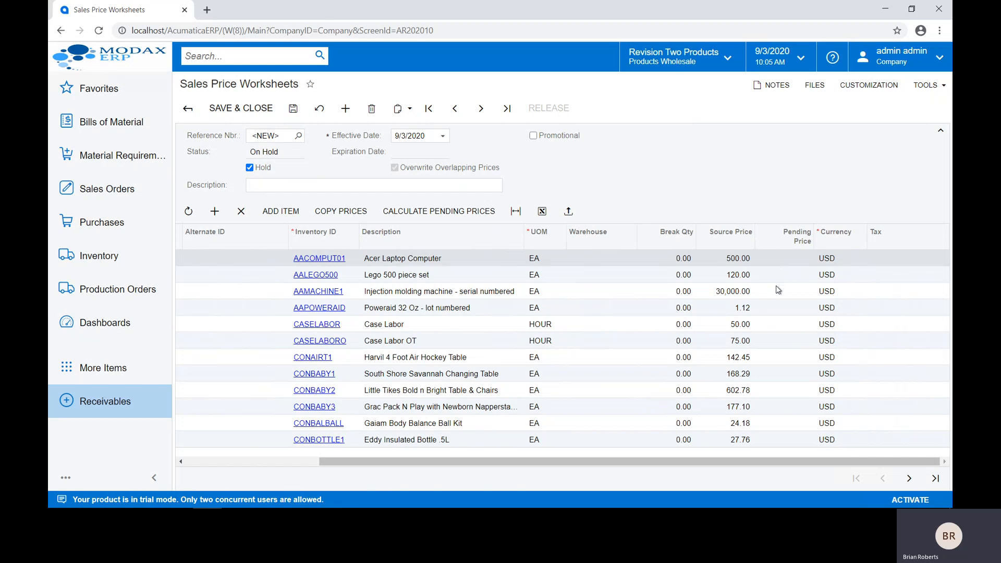
Step: Calculate the worksheet's pending prices at 105% of the original price, using Source Price as the basis
{"action": "left_click", "coordinate": [787, 262]}
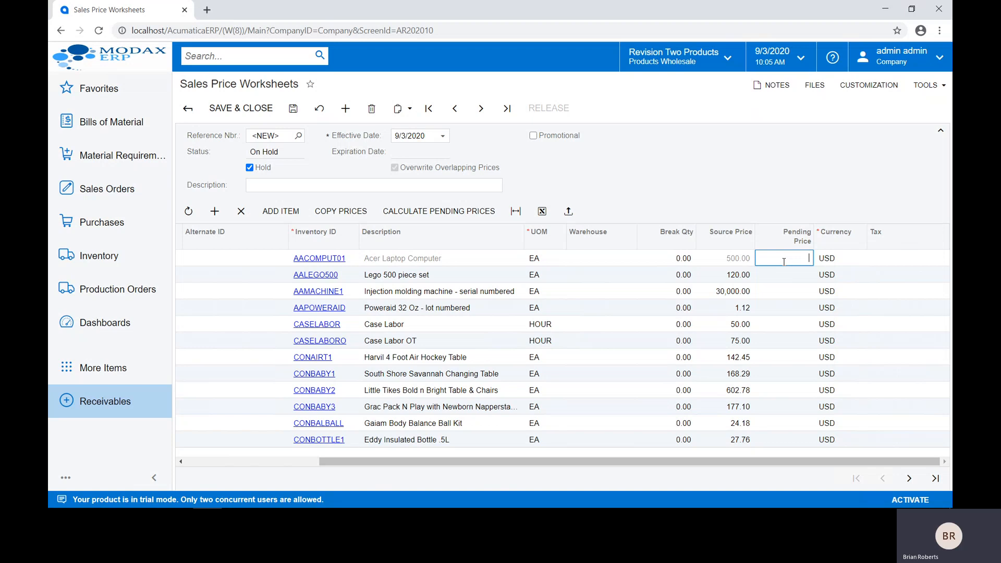
{"action": "left_click", "coordinate": [421, 216]}
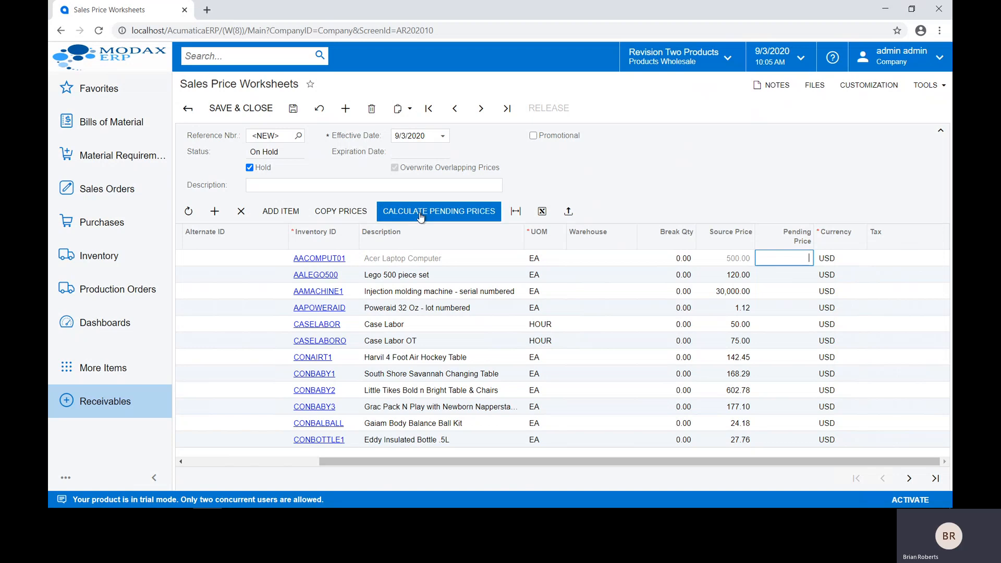
{"action": "left_click", "coordinate": [421, 216]}
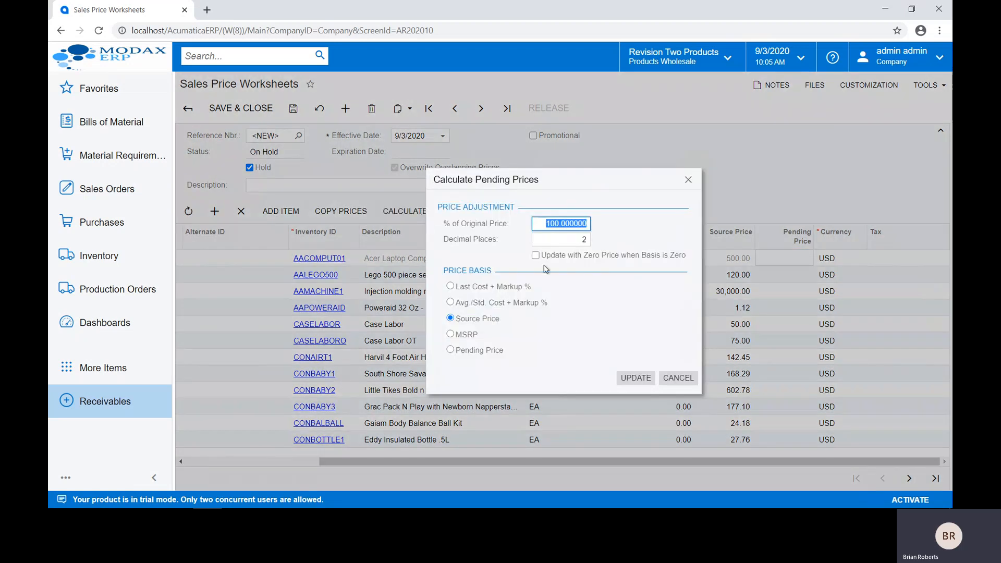
{"action": "type", "text": "105"}
{"action": "left_click", "coordinate": [636, 377]}
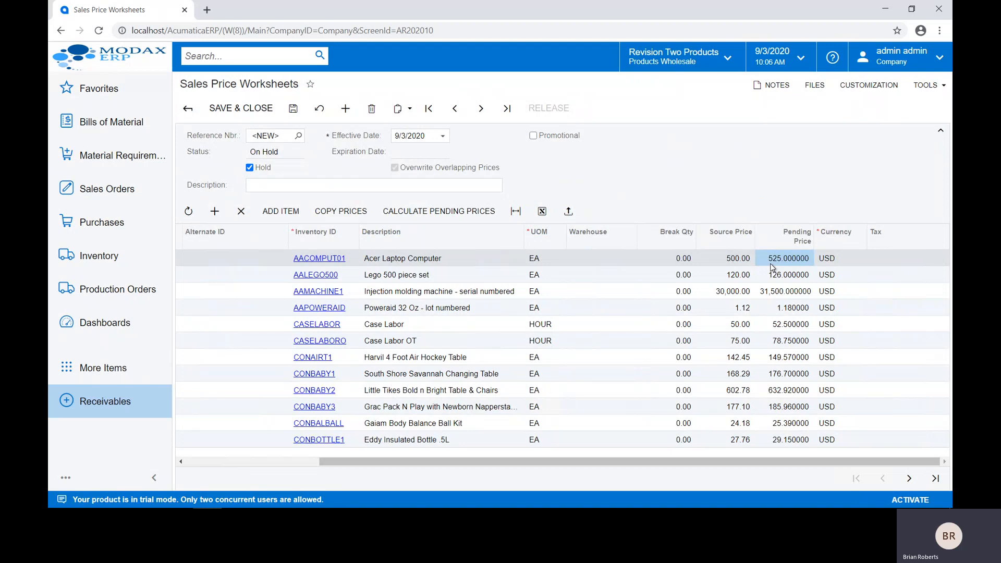
Step: Set the pending price of AACOMPUT01 to 520 and save the price worksheet
{"action": "left_click", "coordinate": [769, 259]}
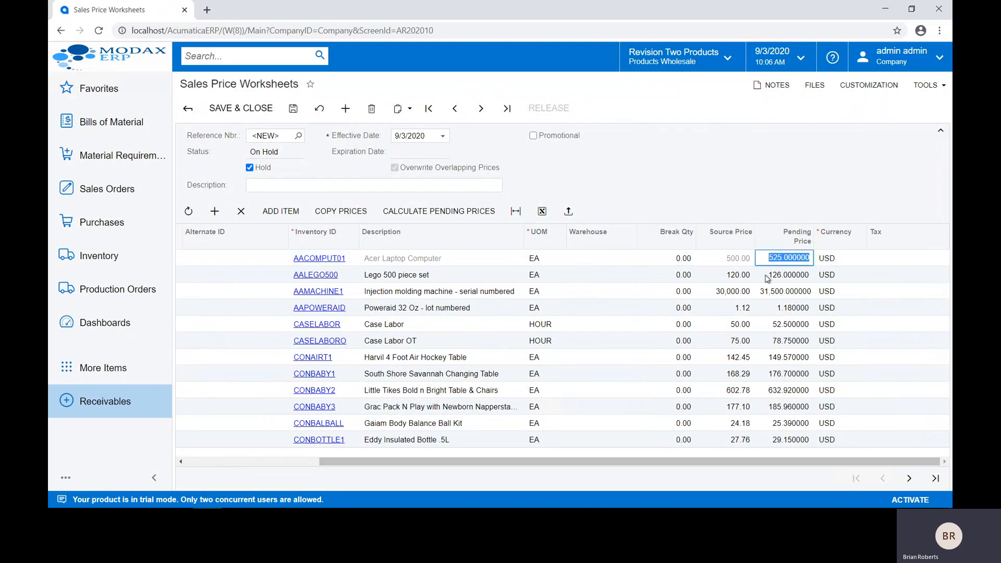
{"action": "type", "text": "520"}
{"action": "key", "text": "Down"}
{"action": "key", "text": "Down"}
{"action": "key", "text": "Down"}
{"action": "key", "text": "Down"}
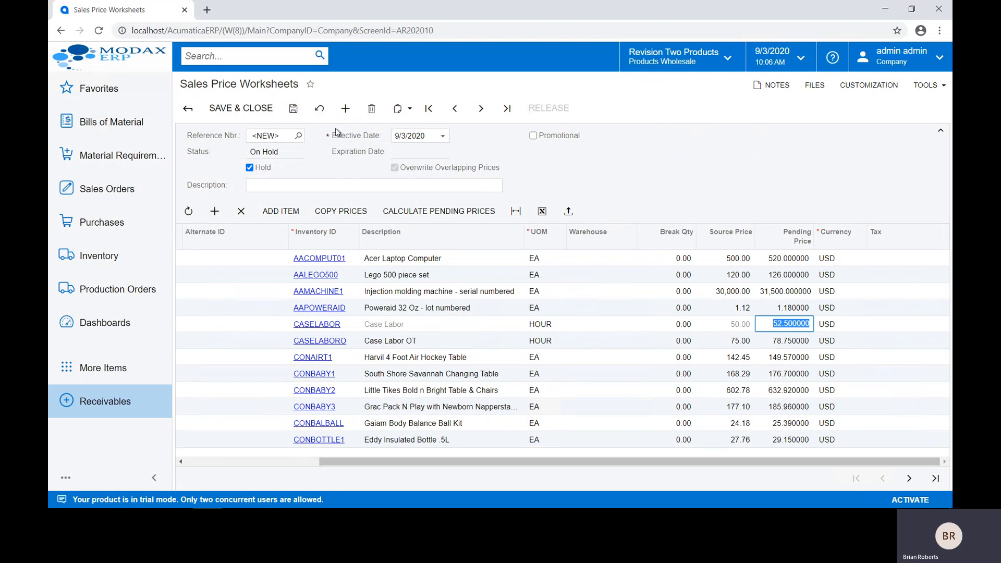
{"action": "left_click", "coordinate": [295, 113]}
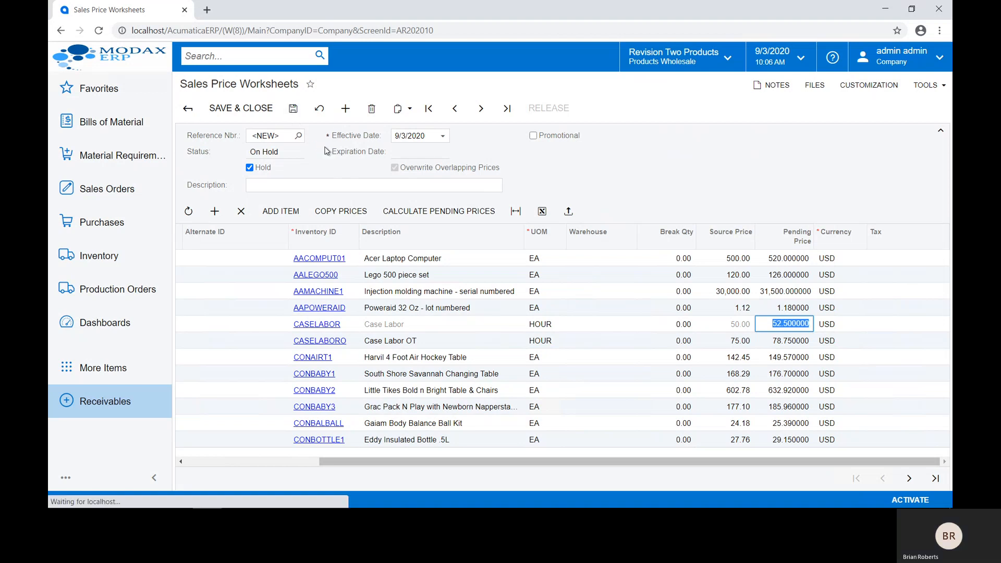
{"action": "left_click", "coordinate": [553, 111]}
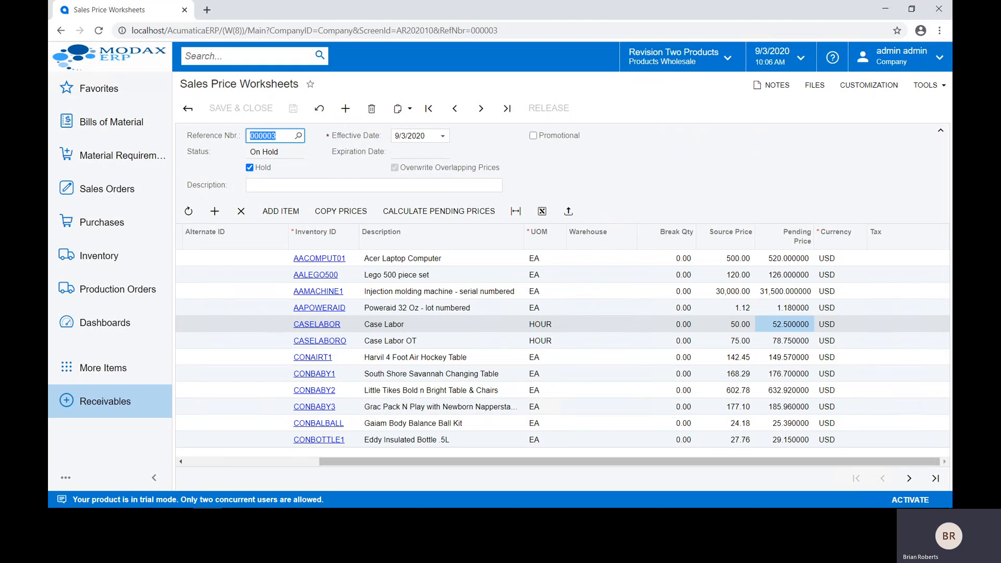
{"action": "left_click", "coordinate": [625, 296]}
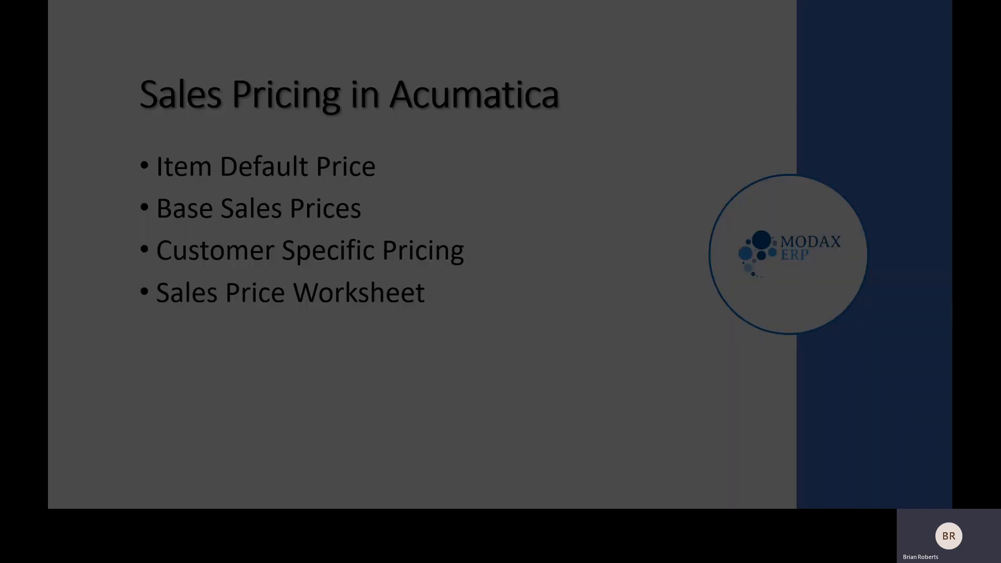